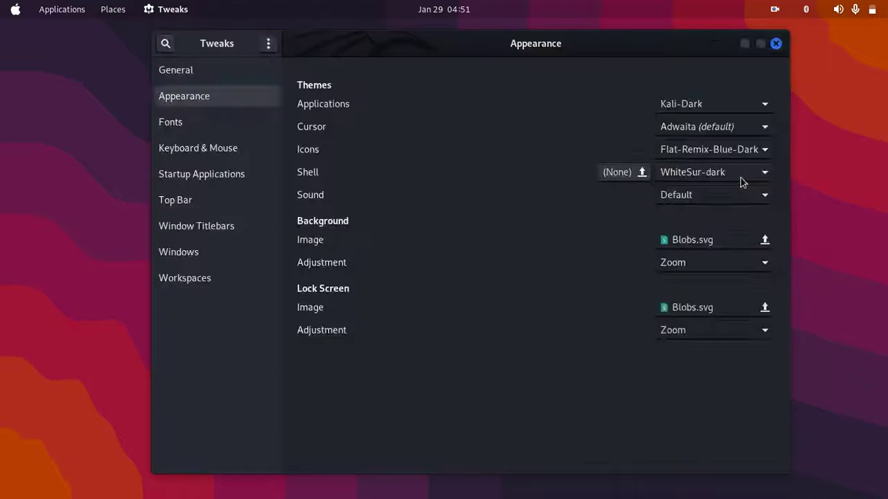
# Set the Shell theme to Kali-Dark and minimize the Tweaks window
pyautogui.click(698, 135)
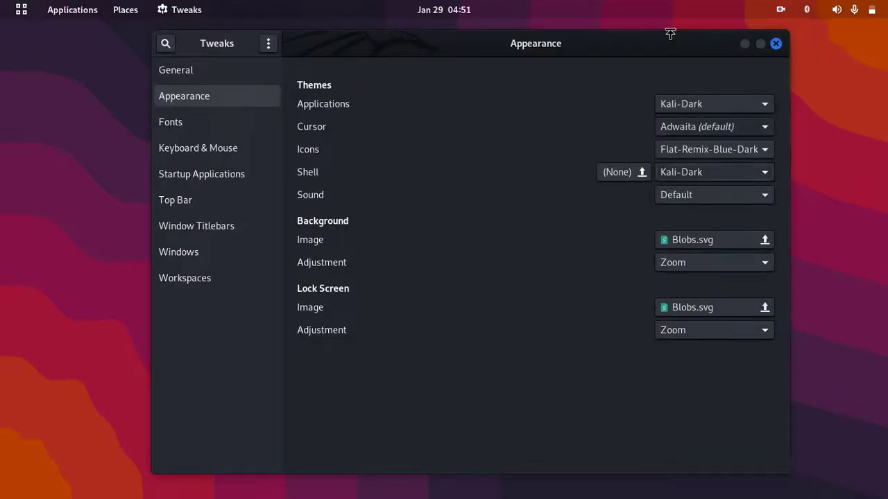
pyautogui.moveTo(678, 48); pyautogui.dragTo(654, 44)
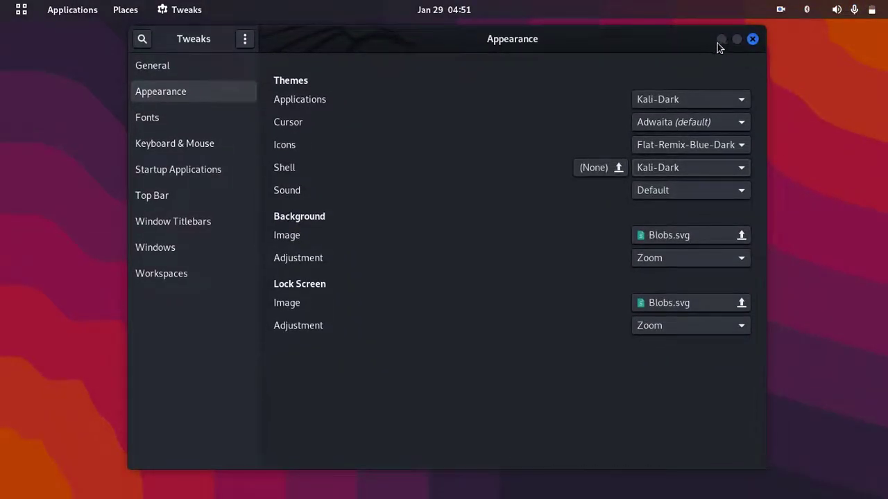
pyautogui.click(720, 39)
pyautogui.moveTo(832, 60); pyautogui.dragTo(587, 323)
pyautogui.rightClick(542, 201)
pyautogui.moveTo(835, 130); pyautogui.dragTo(457, 315)
pyautogui.rightClick(434, 238)
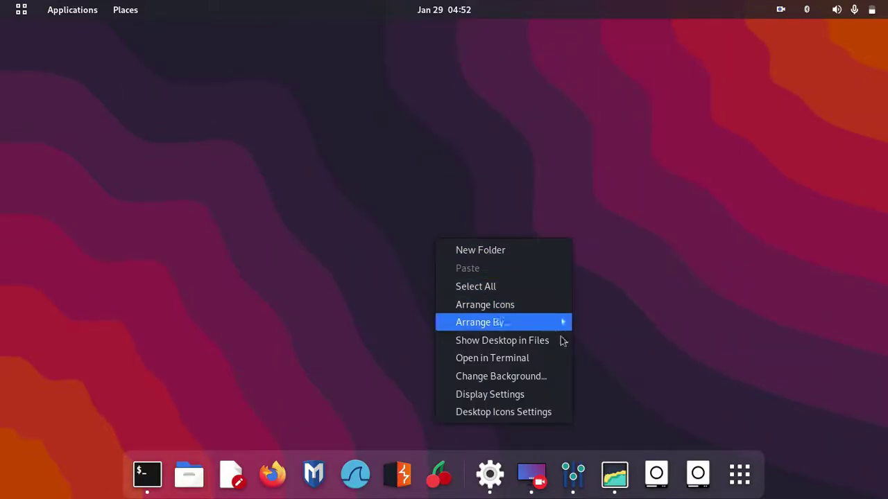
pyautogui.click(256, 331)
# Bring up the Kazam Preferences window and close it
pyautogui.click(531, 475)
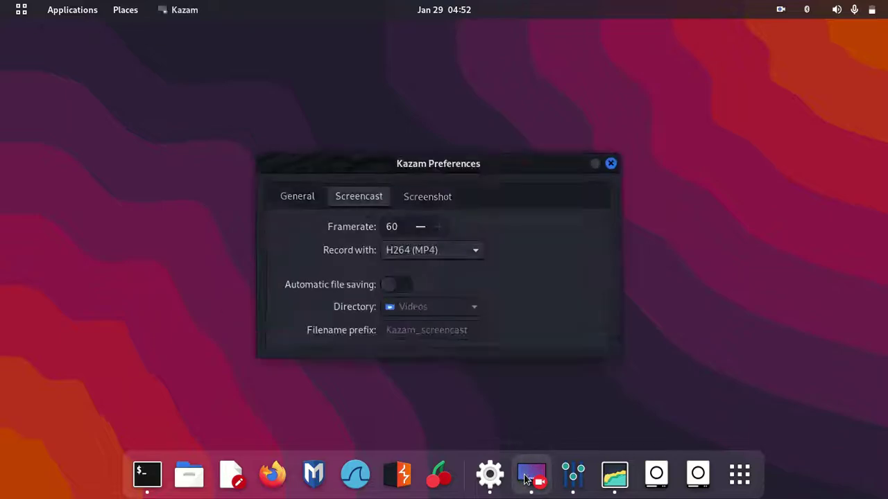
pyautogui.click(611, 163)
# In Settings, set the desktop background to the blue mosaic Kali wallpaper and minimize the window
pyautogui.click(573, 474)
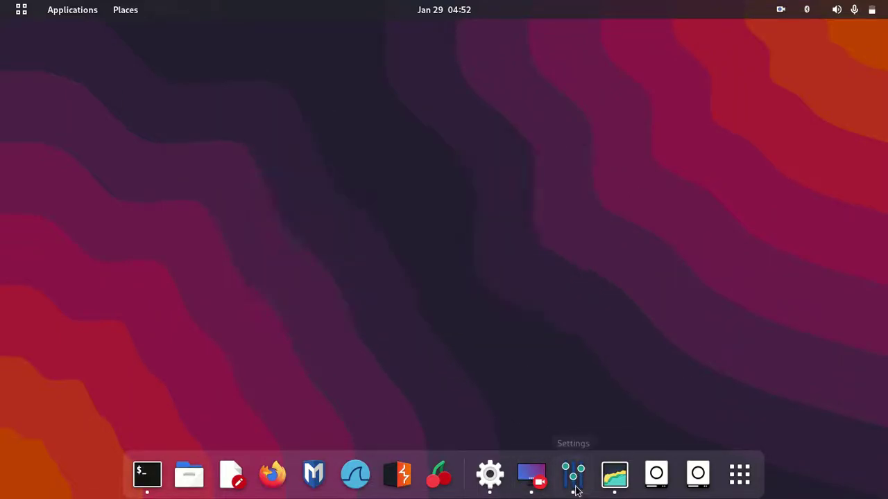
pyautogui.scroll(3, 456, 302)
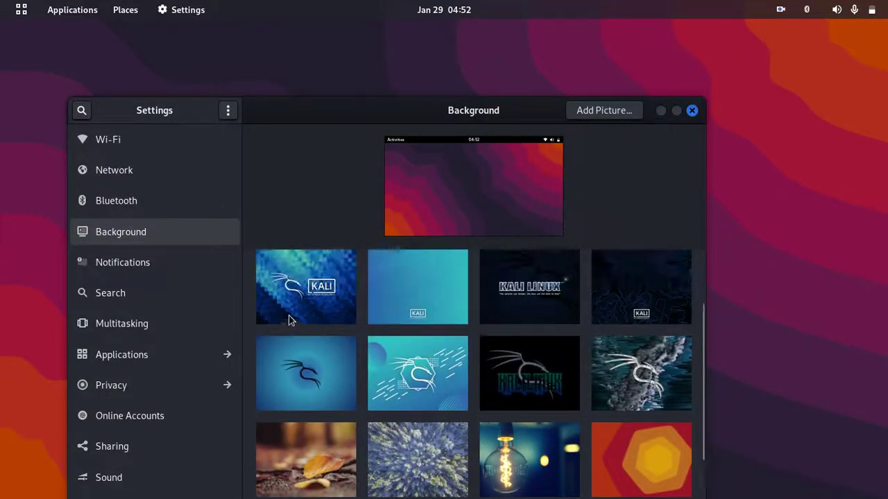
pyautogui.click(305, 286)
pyautogui.moveTo(430, 116); pyautogui.dragTo(469, 70)
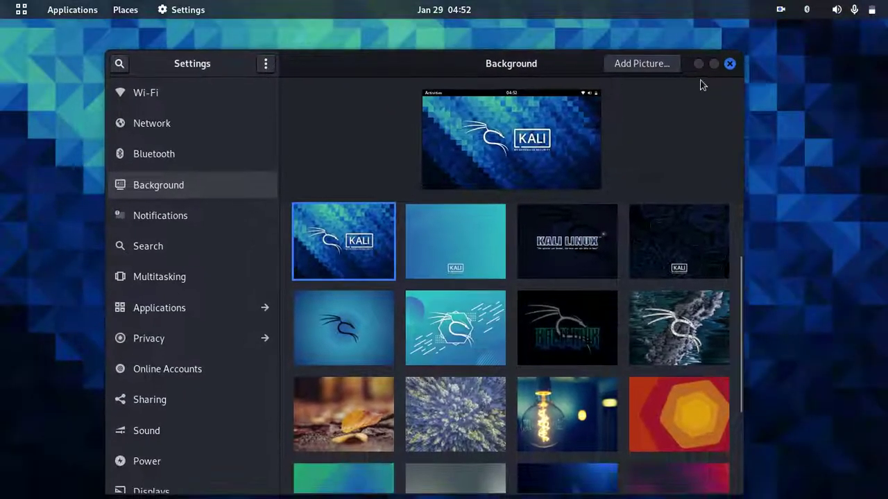
pyautogui.click(699, 65)
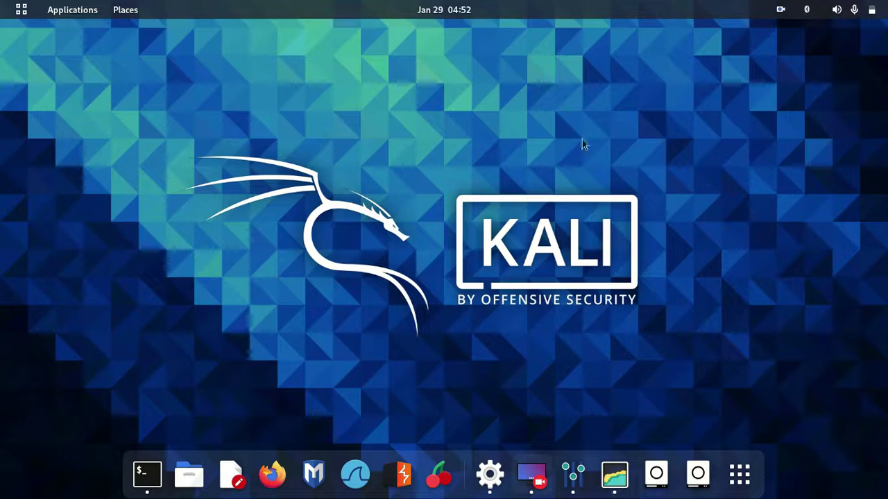
# In a new Text Editor document, write the lines "so lets start" and "step 1: Lets change the background", and minimize the window
pyautogui.click(231, 475)
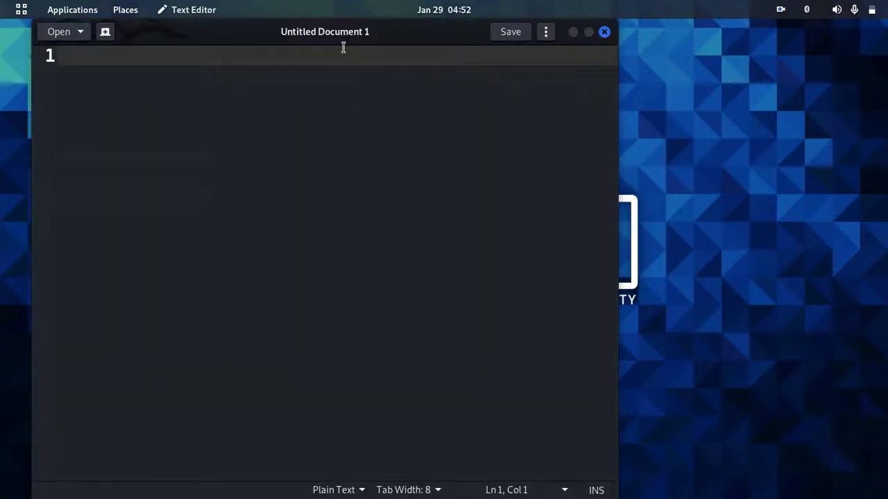
pyautogui.moveTo(369, 32); pyautogui.dragTo(572, 31)
pyautogui.write('so lets start')
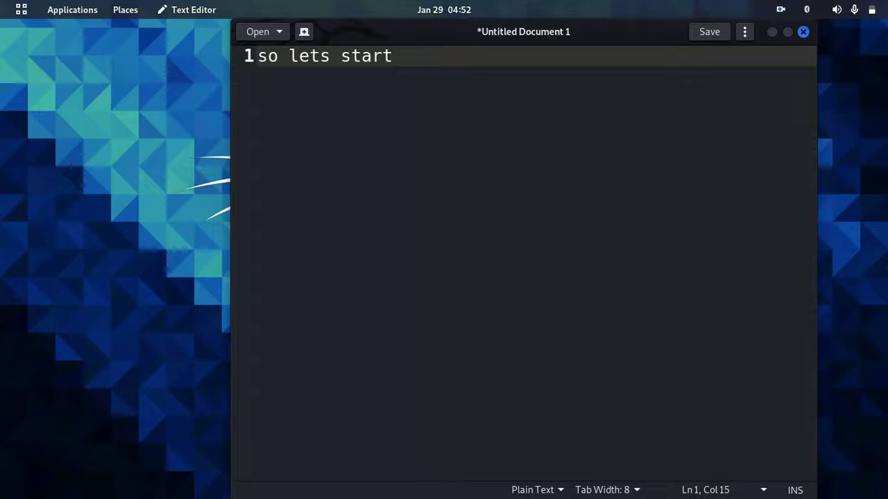
pyautogui.press('Return')
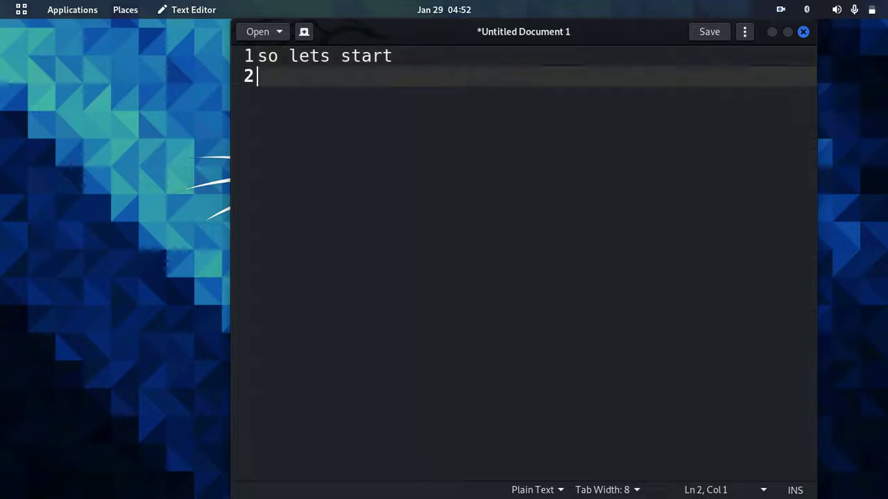
pyautogui.write('step 1')
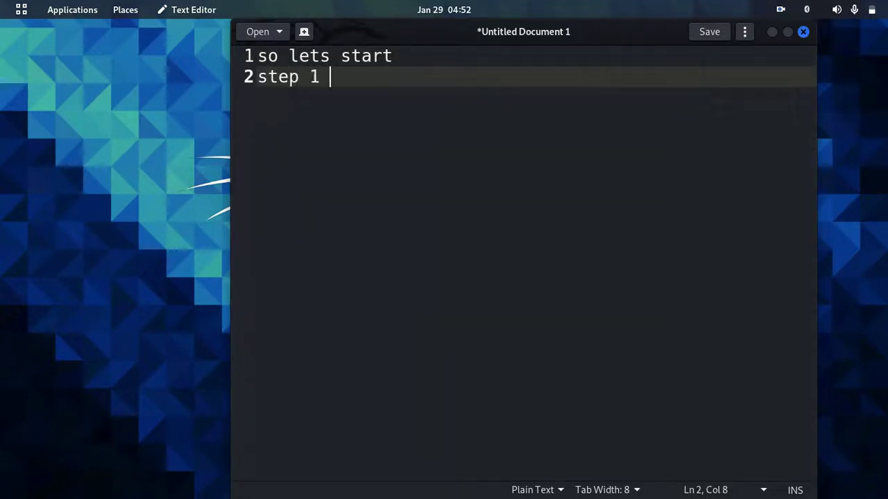
pyautogui.press('BackSpace')
pyautogui.write('Lets change the background')
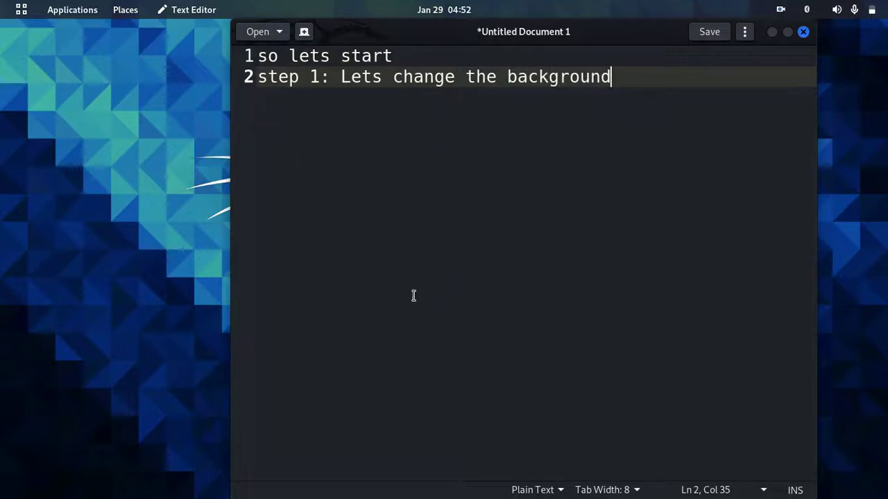
pyautogui.moveTo(611, 496)
pyautogui.click(771, 33)
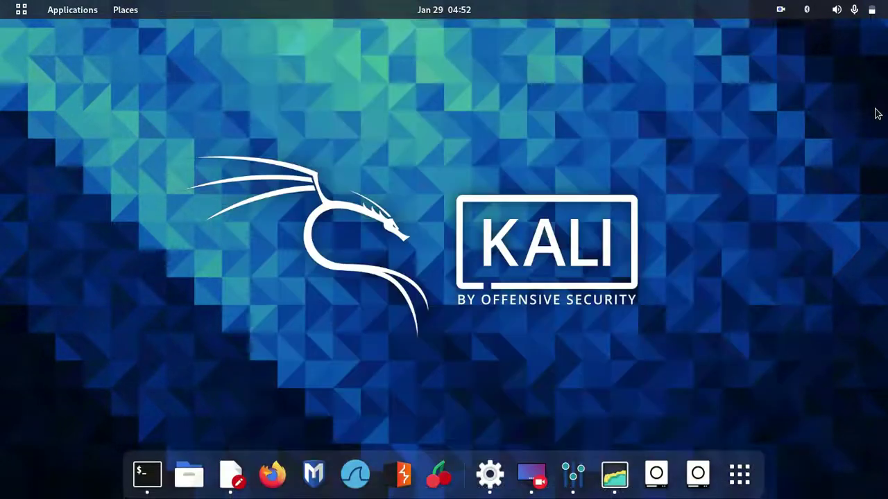
# Change the desktop background to the purple and red wavy wallpaper and minimize the Settings window
pyautogui.rightClick(656, 131)
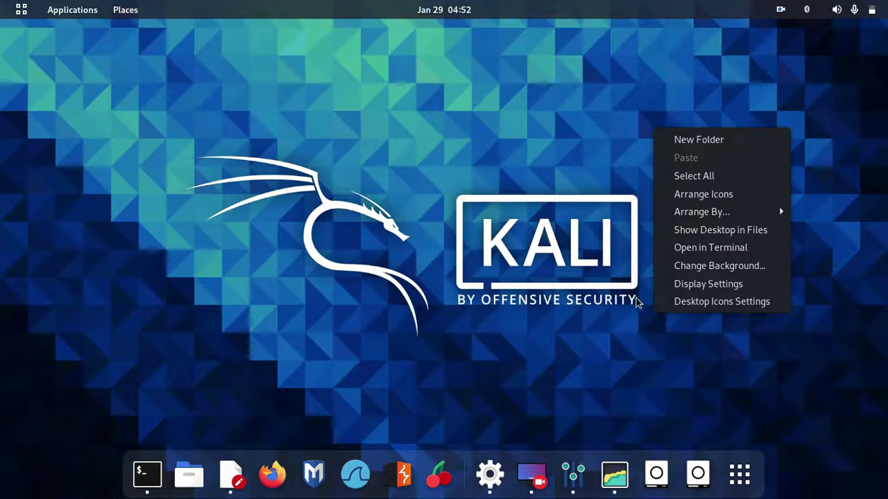
pyautogui.click(667, 269)
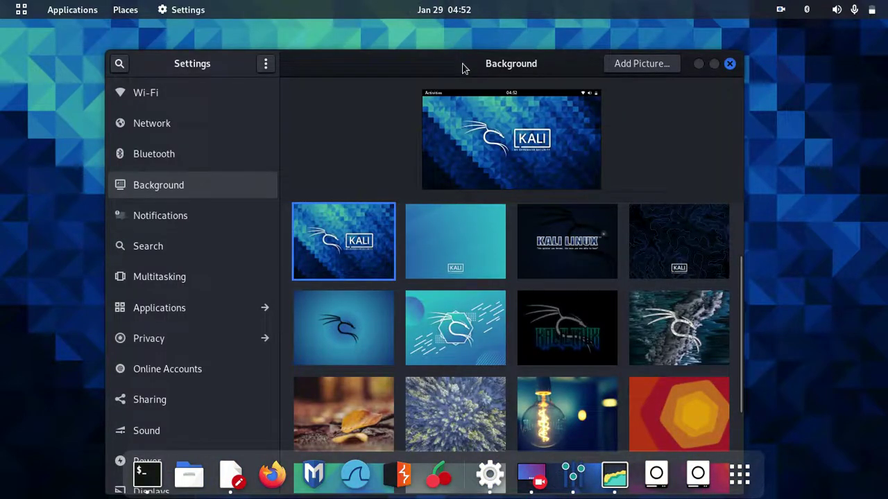
pyautogui.moveTo(463, 65); pyautogui.dragTo(460, 48)
pyautogui.scroll(-4, 555, 380)
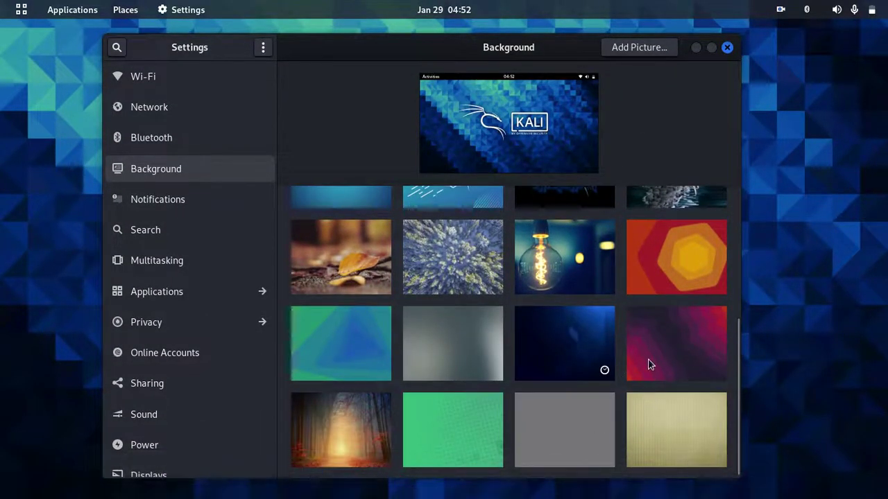
pyautogui.click(665, 353)
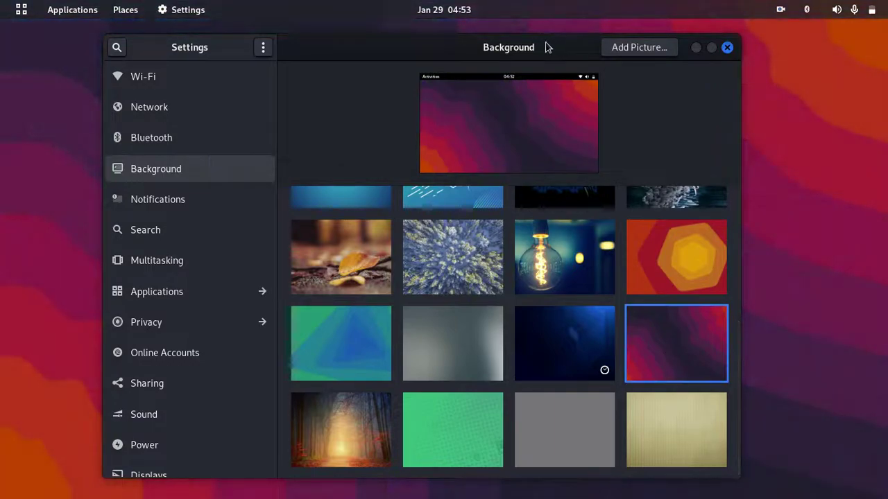
pyautogui.moveTo(547, 46); pyautogui.dragTo(549, 43)
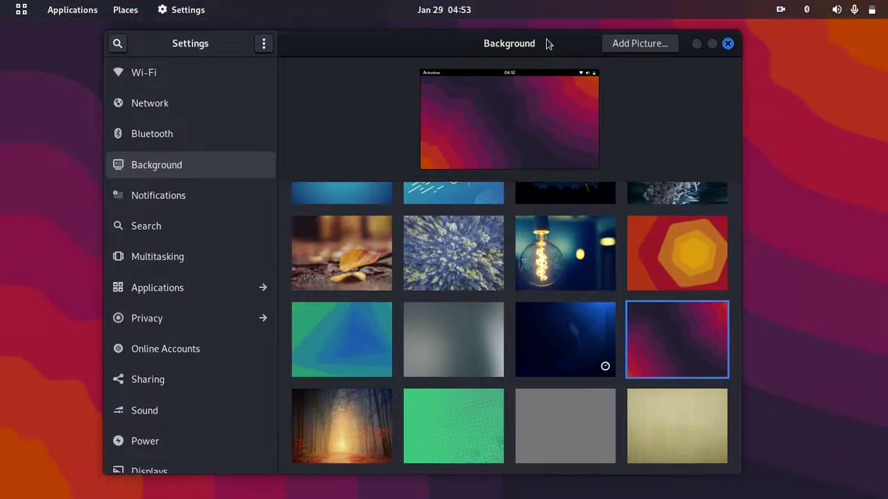
pyautogui.click(695, 44)
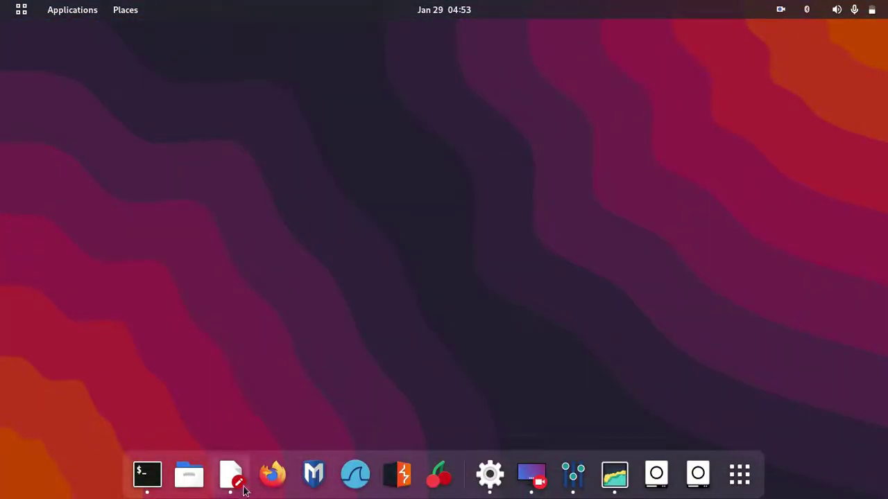
# Add the line "step 2: Download theme and icon pach and apply them" to the Text Editor notes and minimize the window
pyautogui.click(231, 475)
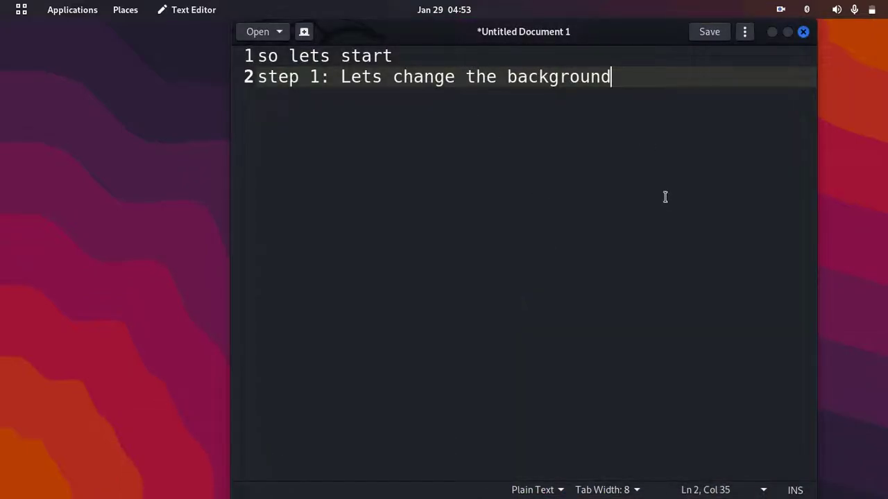
pyautogui.press('Return')
pyautogui.write('s')
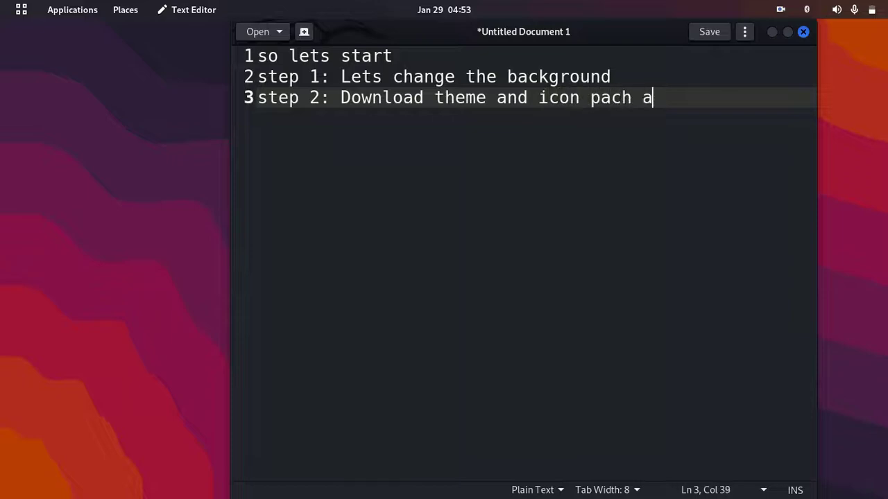
pyautogui.write('appy')
pyautogui.press('BackSpace')
pyautogui.write('ly them')
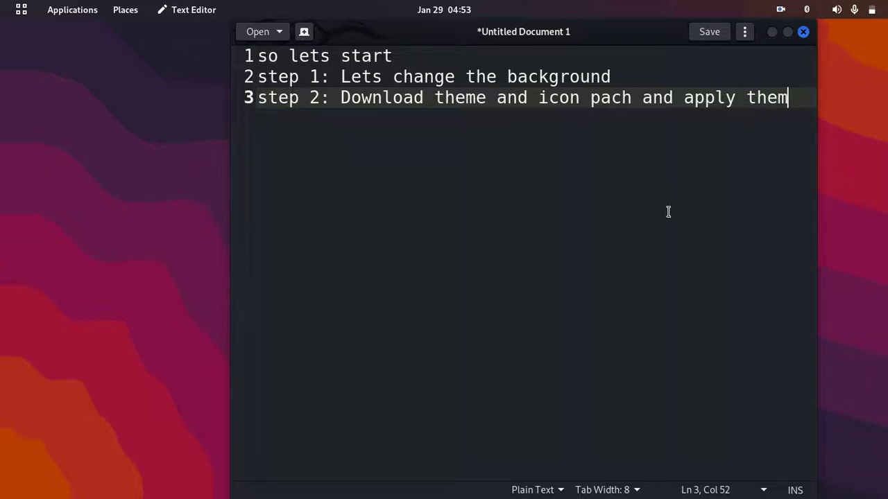
pyautogui.click(771, 34)
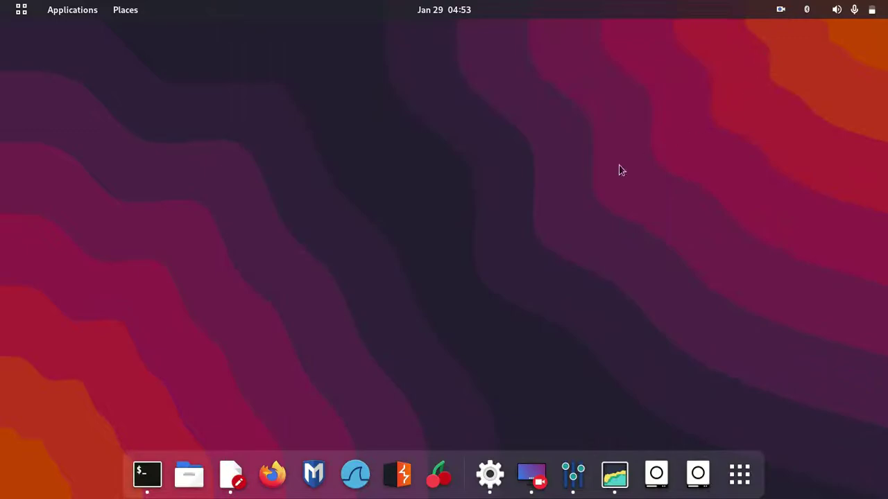
# Open the Home folder in Files, maximize the window and select the WhiteSur-dark folder
pyautogui.click(197, 488)
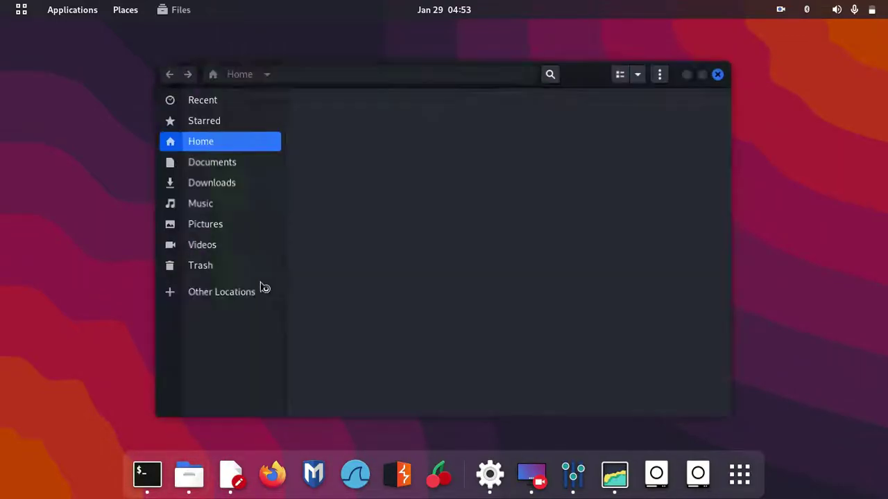
pyautogui.moveTo(573, 85)
pyautogui.mouseDown()
pyautogui.moveTo(559, 73)
pyautogui.moveTo(567, 74)
pyautogui.mouseUp()
pyautogui.scroll(-3, 432, 283)
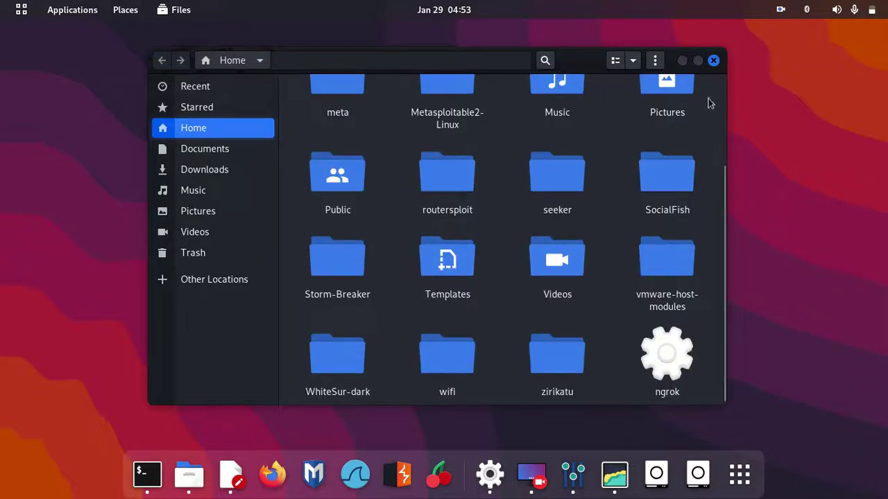
pyautogui.click(697, 61)
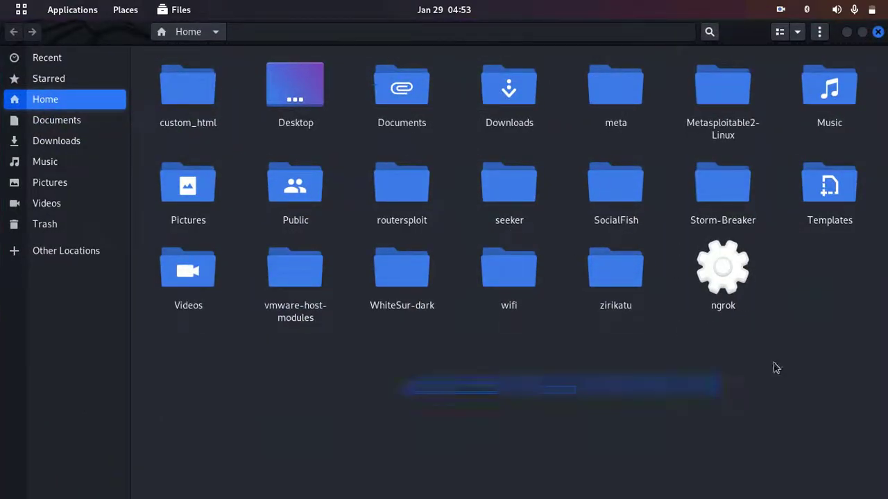
pyautogui.click(407, 290)
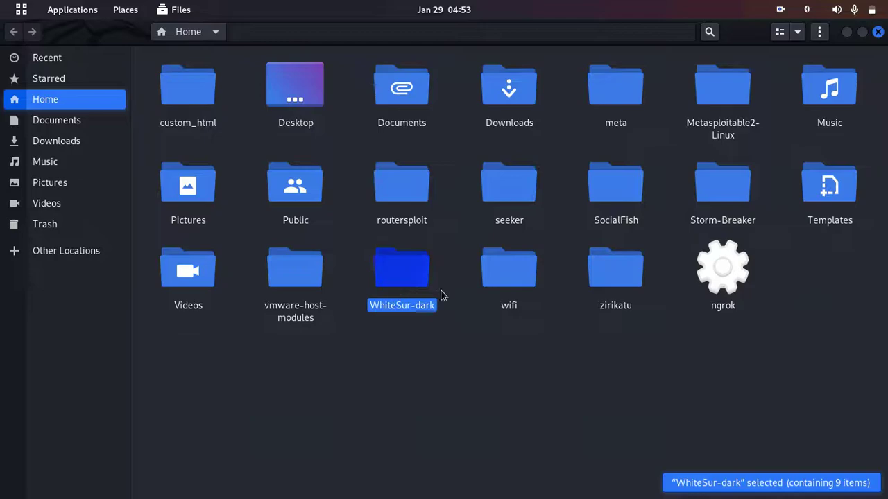
# Extract the Cupertino-Monterey.tar.xz archive in place in the Downloads folder
pyautogui.click(72, 145)
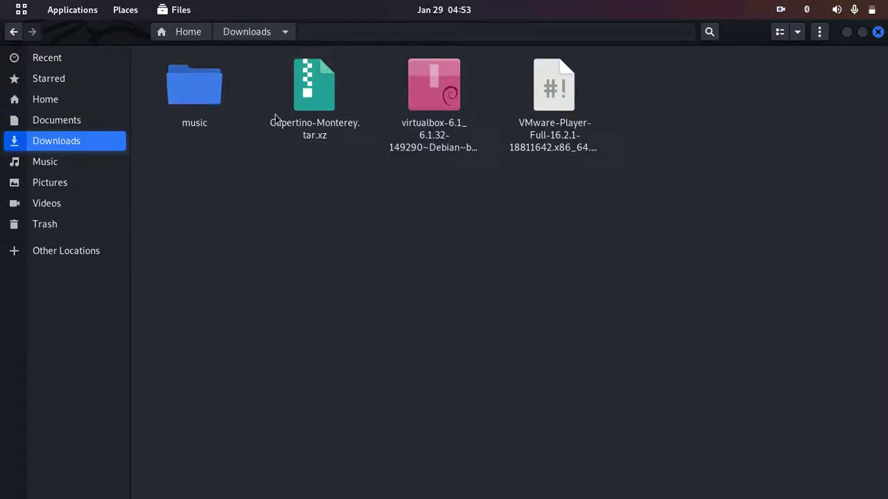
pyautogui.click(312, 101)
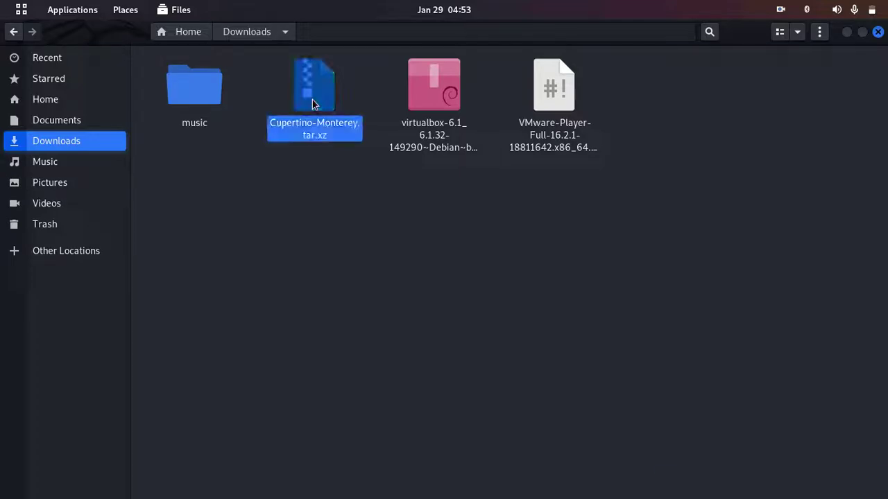
pyautogui.rightClick(327, 106)
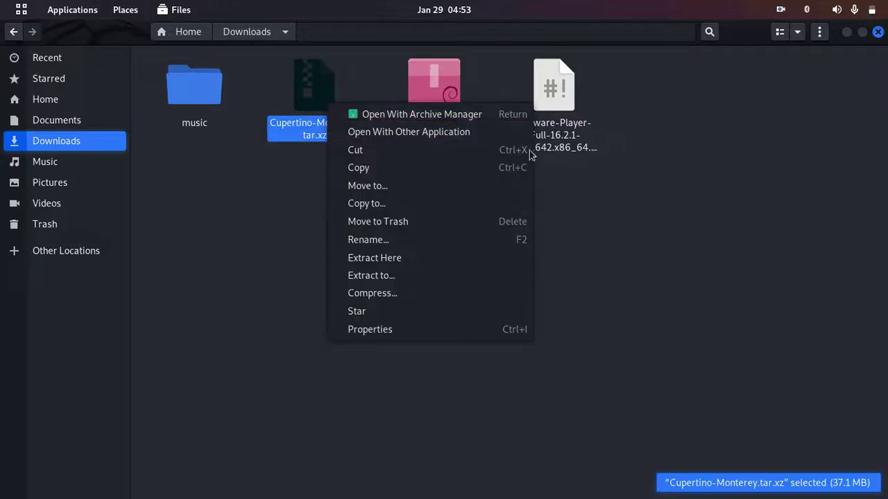
pyautogui.click(396, 262)
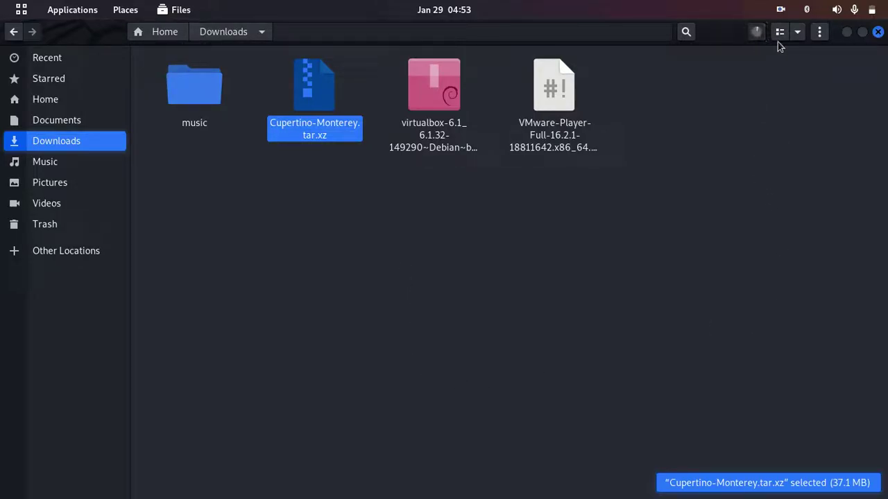
# Restore the Downloads window to its smaller size and open a second Files window at Home beside it
pyautogui.click(877, 32)
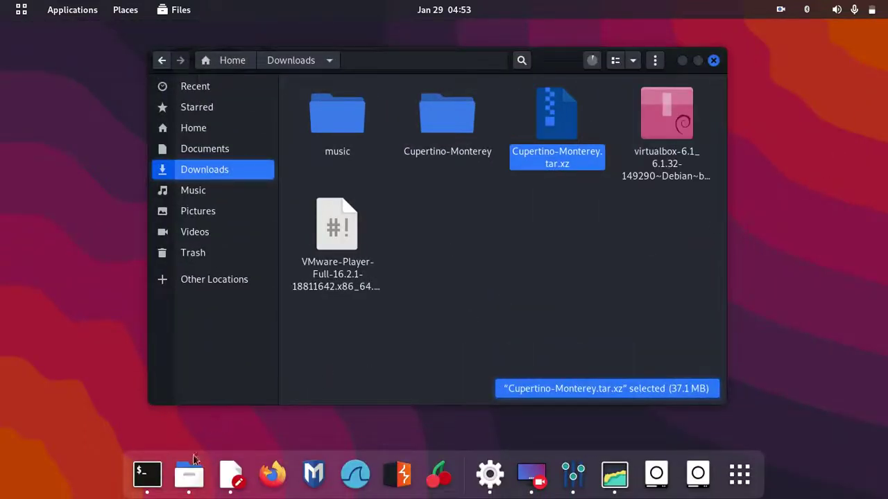
pyautogui.rightClick(188, 482)
pyautogui.click(140, 359)
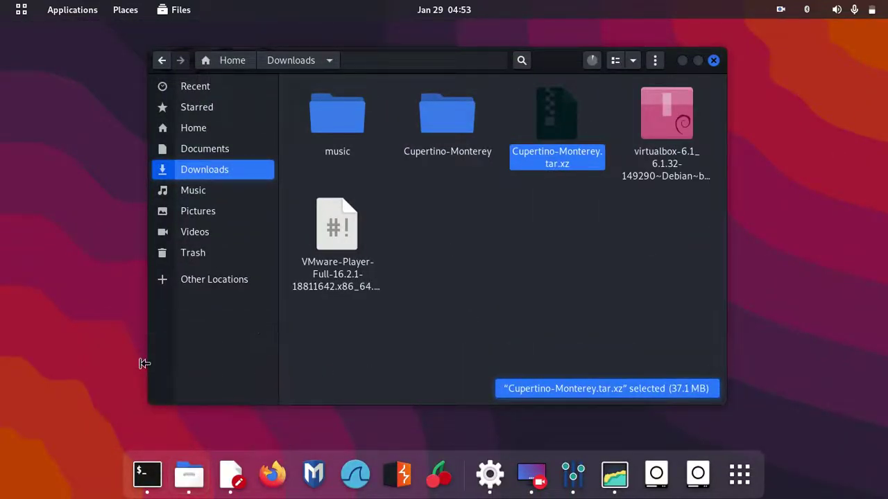
pyautogui.moveTo(452, 67); pyautogui.dragTo(466, 72)
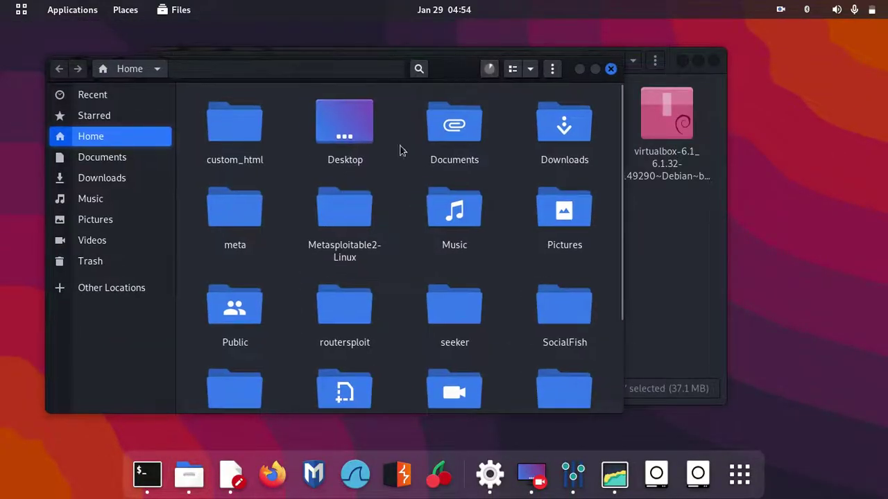
# Browse from Other Locations into the Computer root and open the usr folder's share subfolder in the front Files window
pyautogui.click(109, 290)
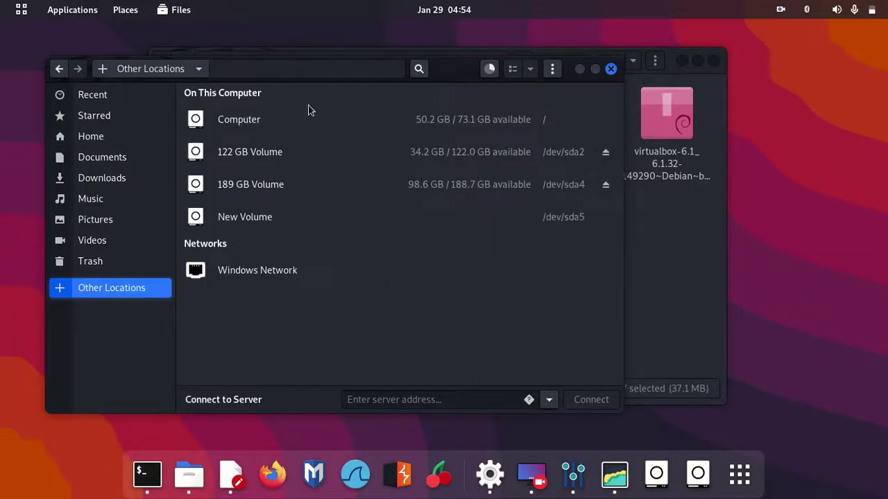
pyautogui.click(237, 125)
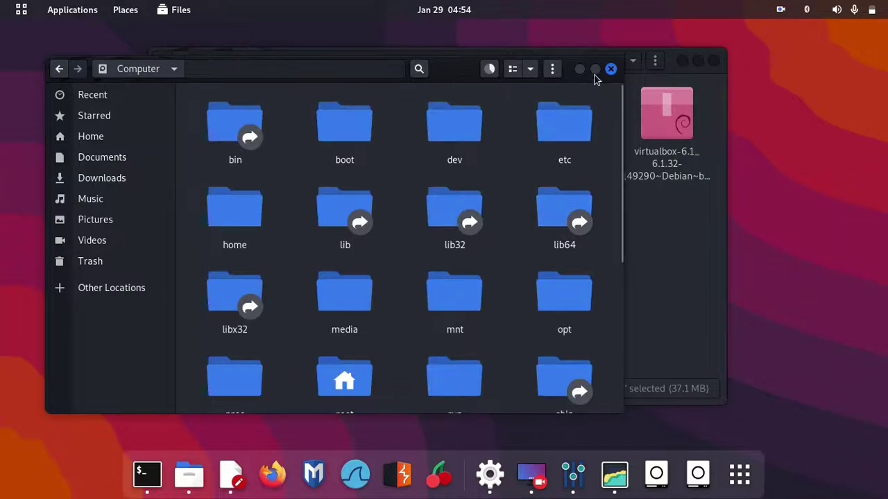
pyautogui.scroll(-3, 515, 347)
pyautogui.click(562, 345)
pyautogui.rightClick(562, 345)
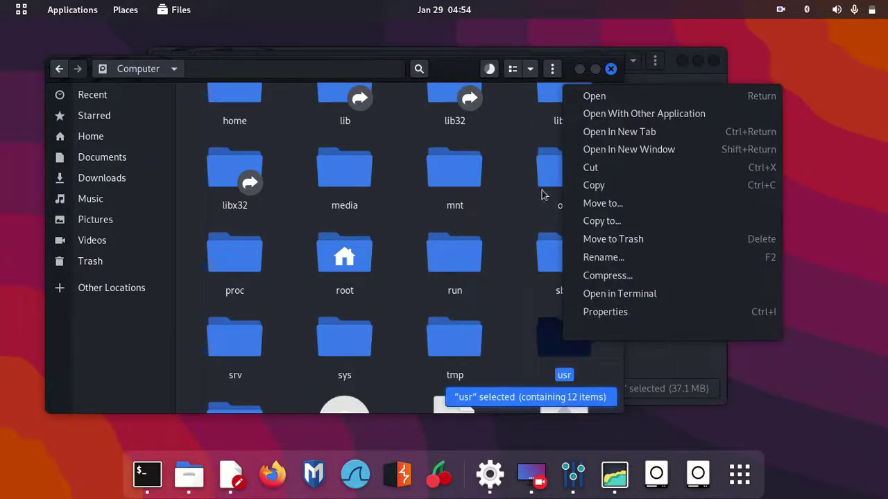
pyautogui.click(624, 96)
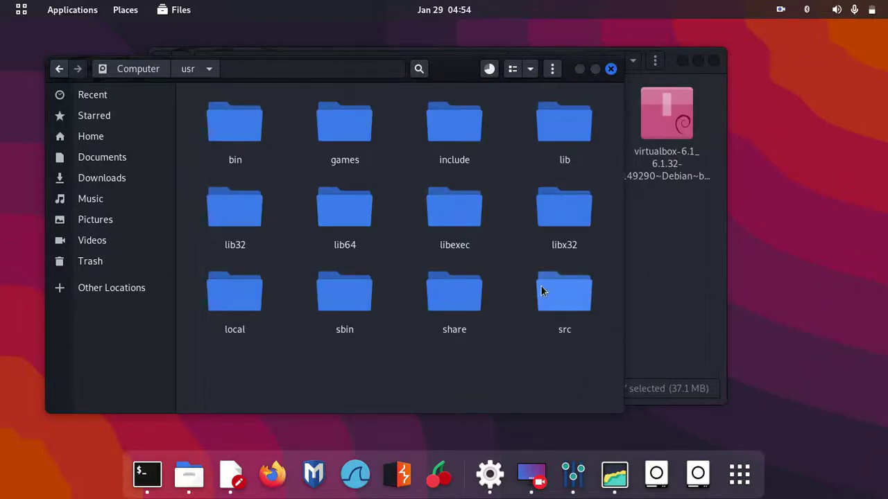
pyautogui.click(448, 297)
pyautogui.rightClick(447, 297)
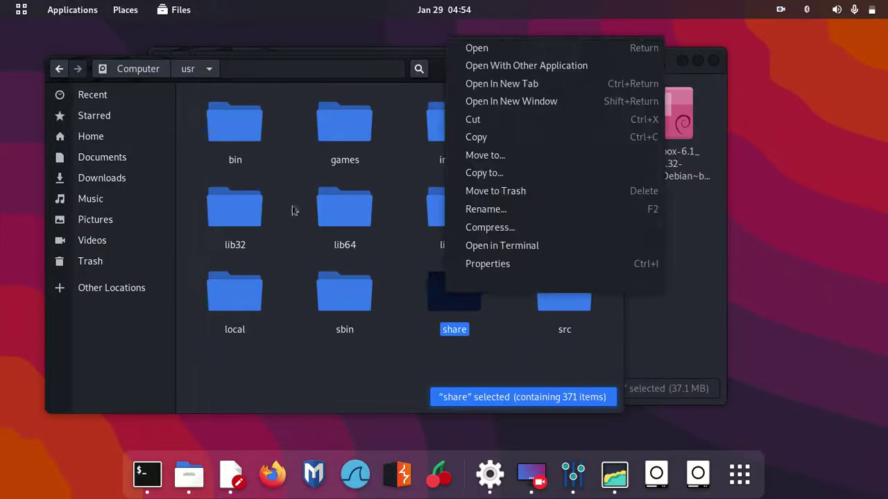
pyautogui.click(478, 49)
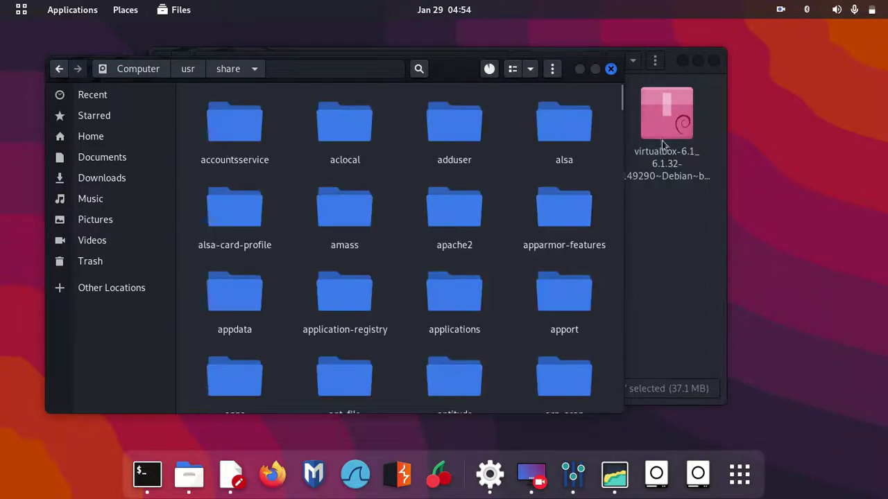
# Search the /usr/share folder for "themes" and open the themes folder directly inside it
pyautogui.moveTo(619, 102)
pyautogui.mouseDown()
pyautogui.moveTo(621, 119)
pyautogui.moveTo(620, 86)
pyautogui.mouseUp()
pyautogui.click(419, 70)
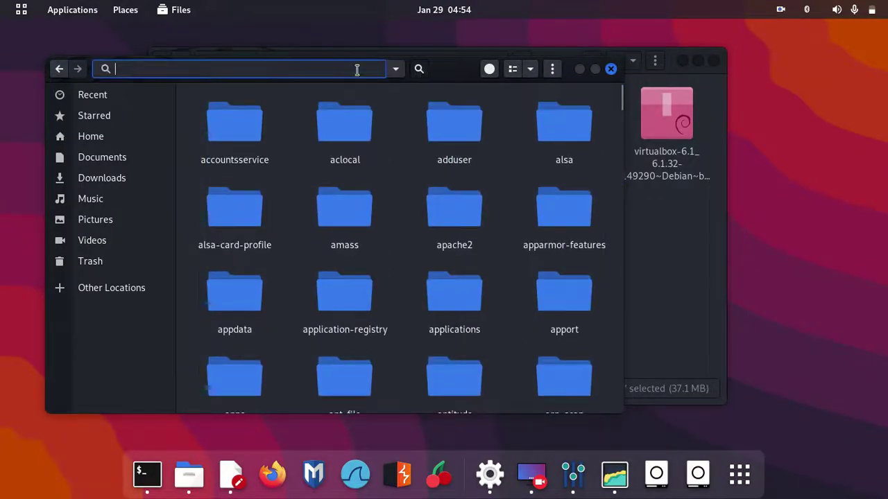
pyautogui.write('themes')
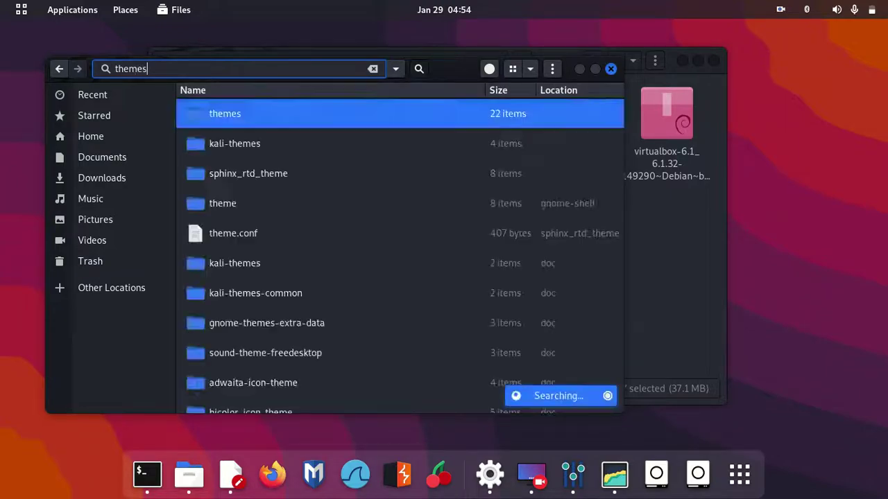
pyautogui.doubleClick(385, 130)
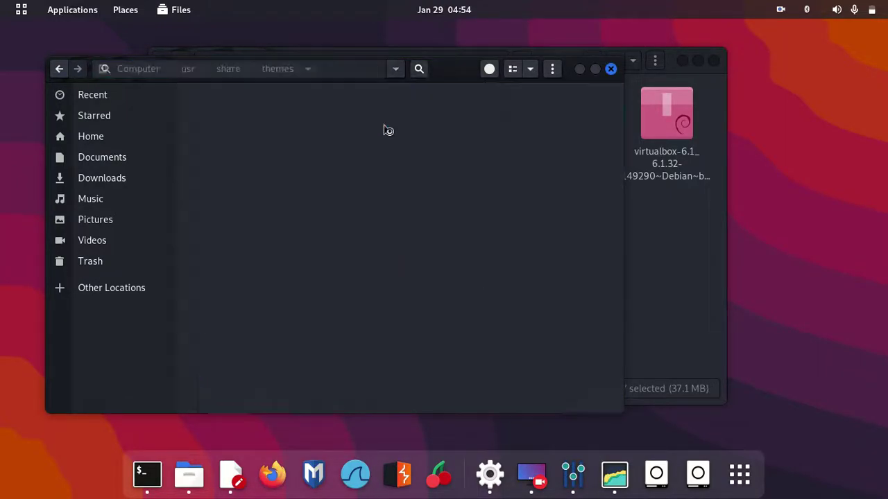
# Bring the Downloads window forward, switch it to Home and select the WhiteSur-dark folder
pyautogui.click(660, 233)
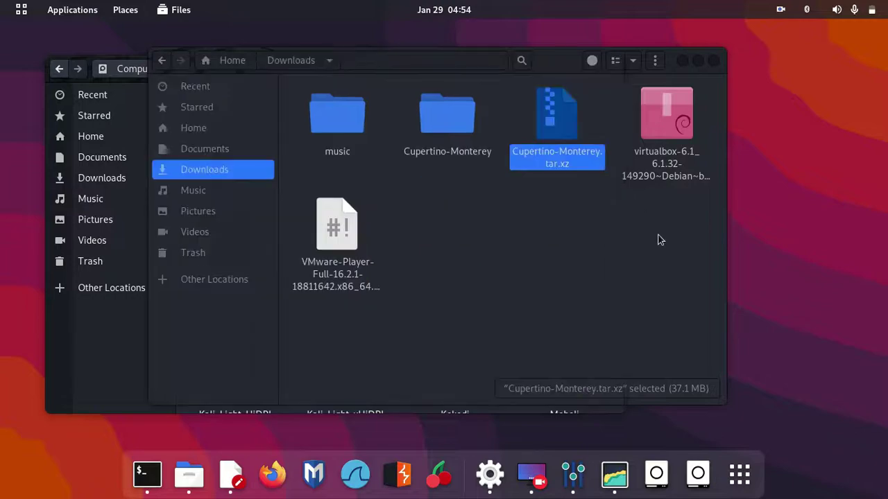
pyautogui.moveTo(660, 234); pyautogui.dragTo(507, 292)
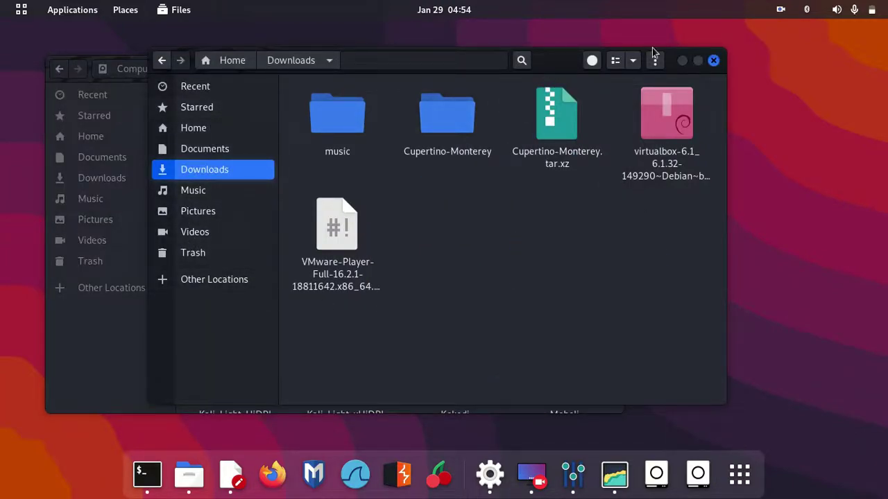
pyautogui.click(208, 129)
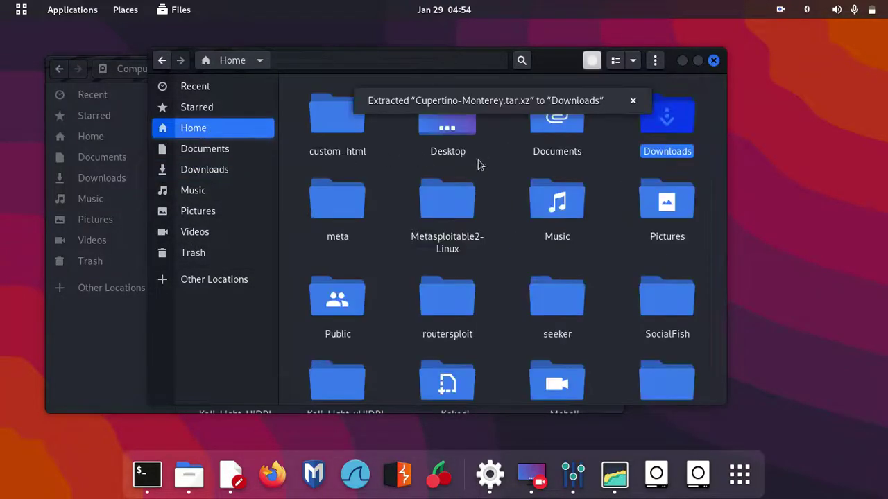
pyautogui.scroll(-3, 566, 293)
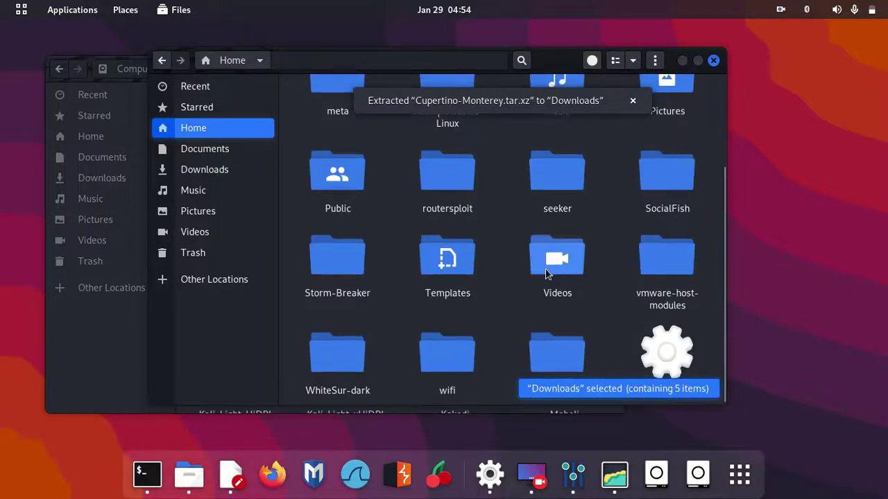
pyautogui.click(337, 368)
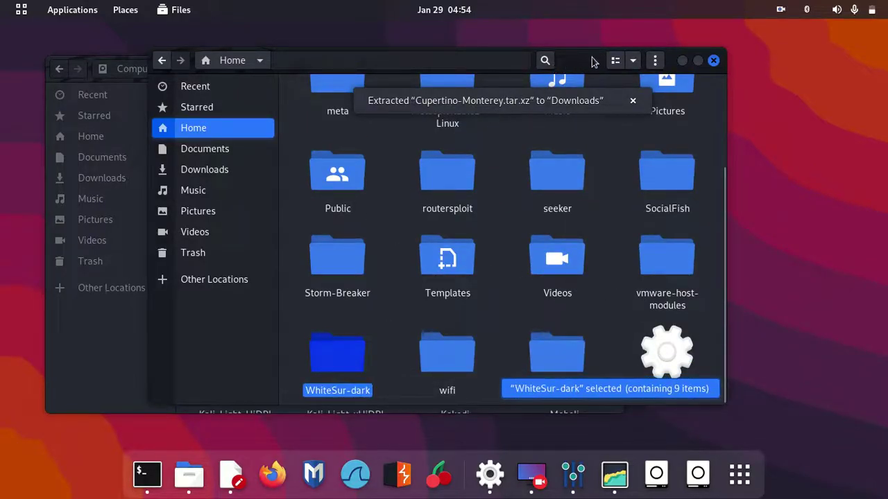
# Move the Home window aside, look through /usr/share/themes and select the WhiteSur-dark folder there
pyautogui.moveTo(591, 60); pyautogui.dragTo(794, 80)
pyautogui.moveTo(562, 402)
pyautogui.mouseDown()
pyautogui.moveTo(323, 289)
pyautogui.moveTo(558, 409)
pyautogui.mouseUp()
pyautogui.click(262, 305)
pyautogui.scroll(-3, 411, 321)
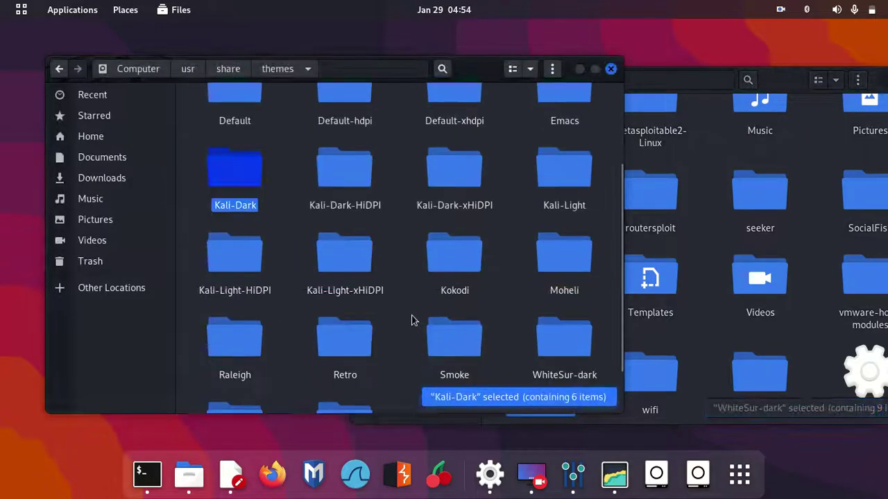
pyautogui.scroll(-1, 410, 312)
pyautogui.scroll(3, 399, 302)
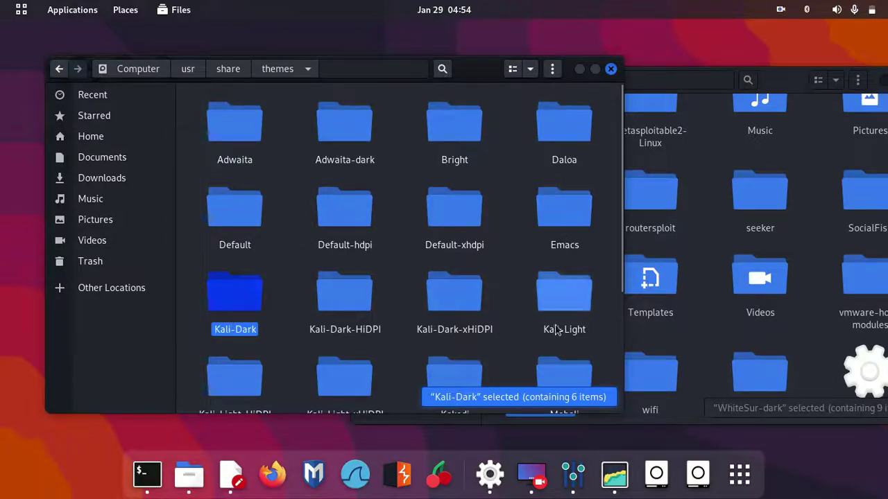
pyautogui.scroll(-1, 510, 343)
pyautogui.scroll(-1, 270, 313)
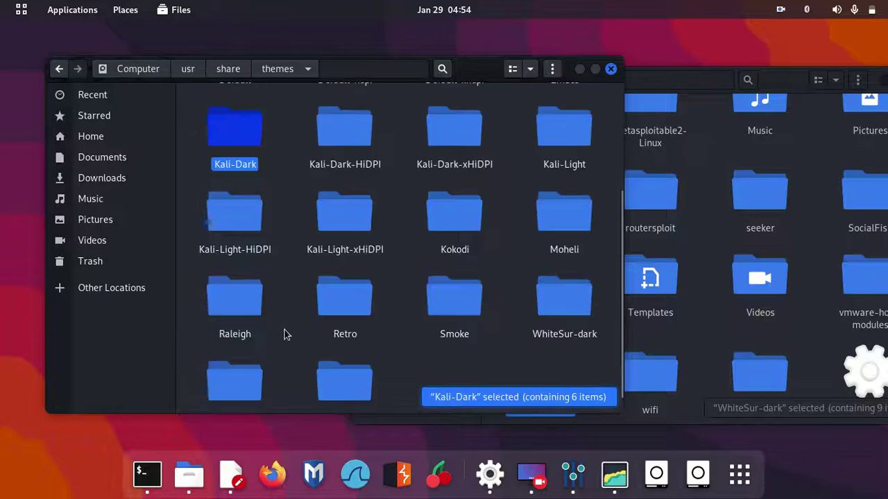
pyautogui.click(574, 303)
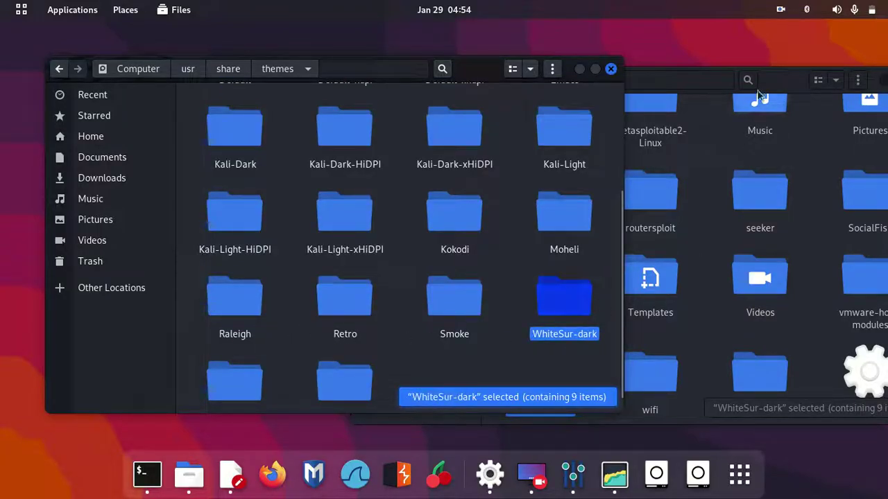
# Move the WhiteSur-dark folder in Home to the trash and show Downloads in that same window
pyautogui.moveTo(768, 83); pyautogui.dragTo(571, 48)
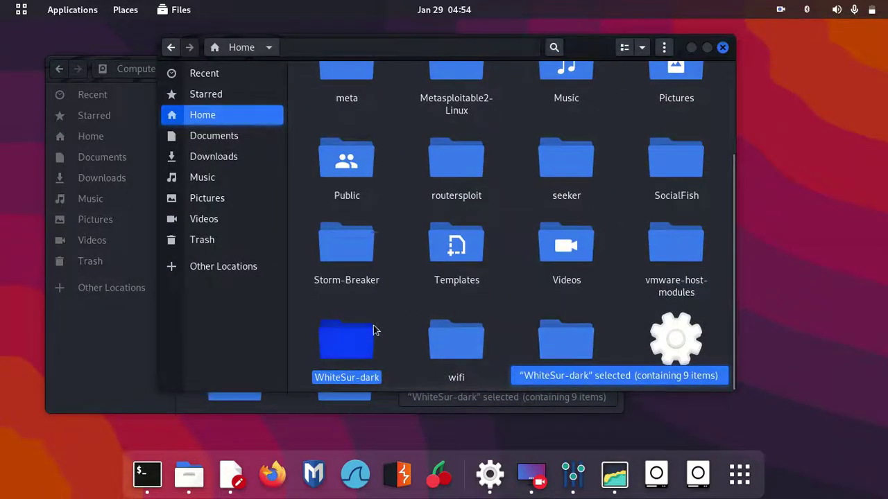
pyautogui.rightClick(363, 345)
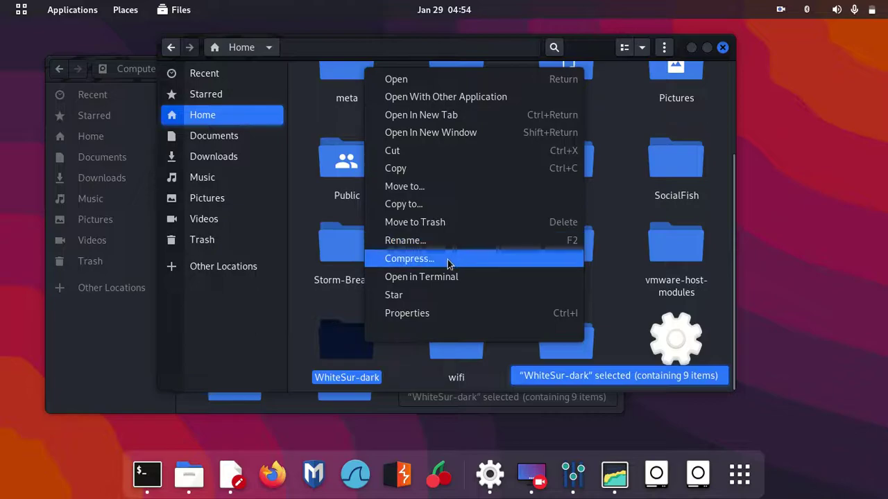
pyautogui.click(446, 231)
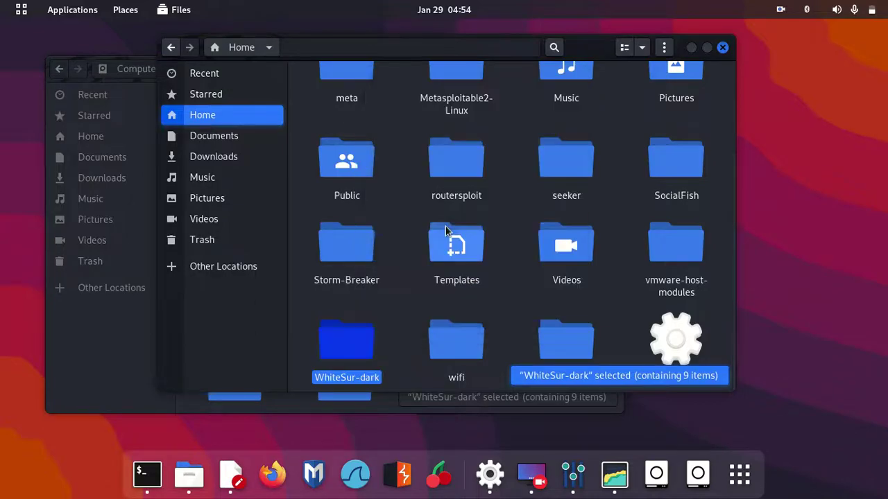
pyautogui.click(232, 161)
pyautogui.moveTo(591, 53); pyautogui.dragTo(657, 71)
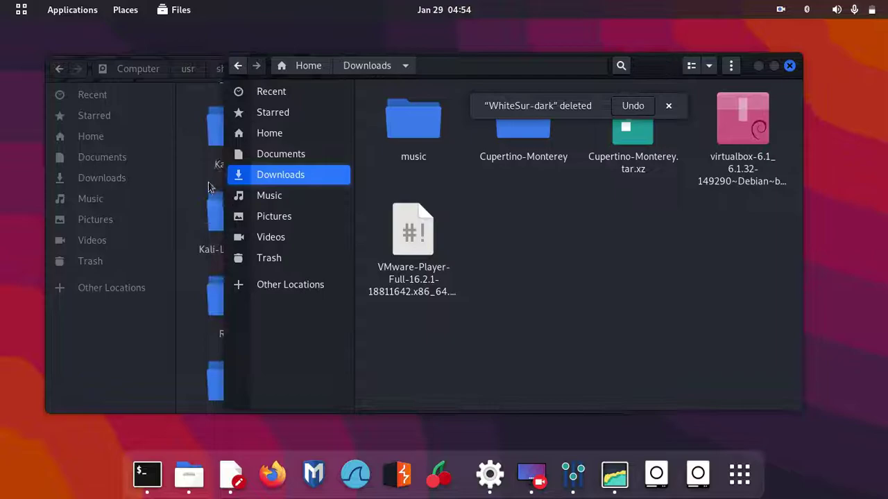
# Return the other Files window to /usr/share, search for "icons" and open the main icons folder
pyautogui.click(212, 201)
pyautogui.hotkey('ctrl', 'f')
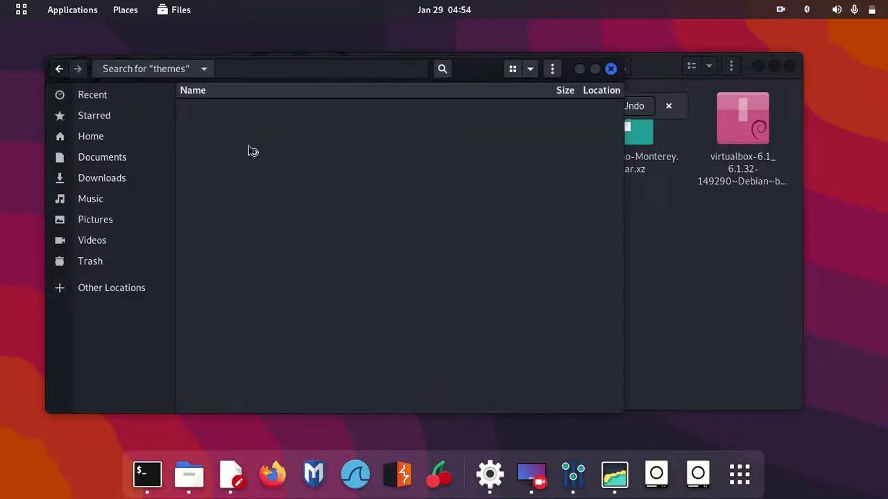
pyautogui.write('themes')
pyautogui.hotkey('alt', 'Up')
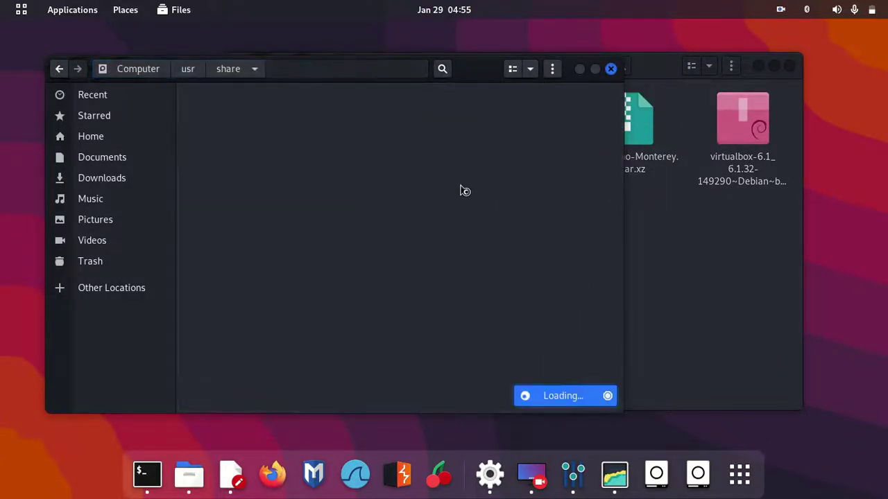
pyautogui.write('icons')
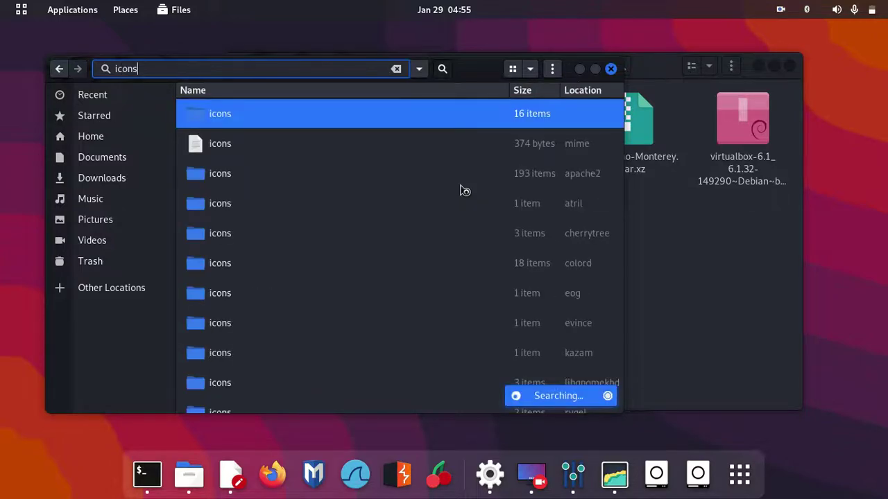
pyautogui.doubleClick(455, 115)
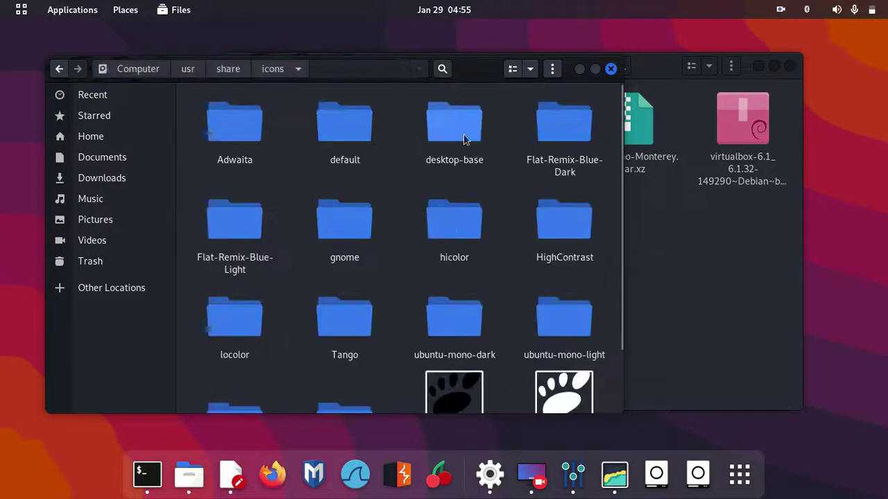
# Move the Downloads window further aside from the icons window and look through the contents of /usr/share/icons
pyautogui.scroll(-2, 521, 276)
pyautogui.scroll(2, 522, 281)
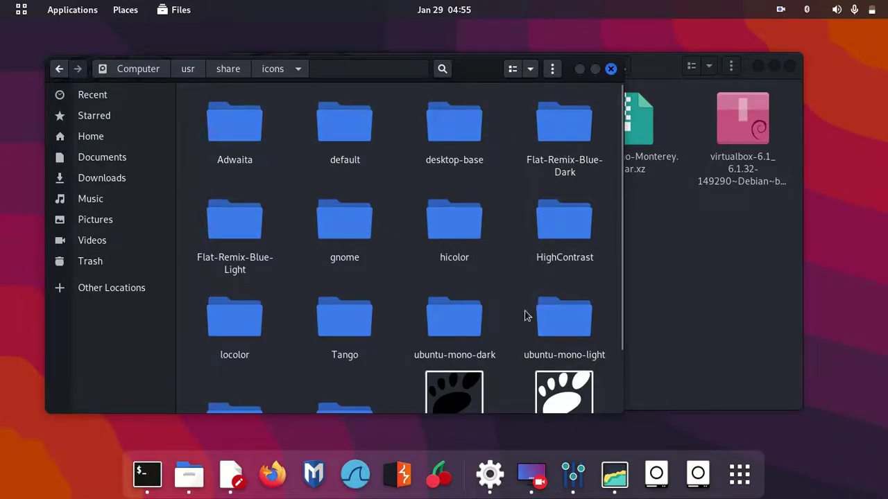
pyautogui.scroll(-2, 244, 316)
pyautogui.click(689, 259)
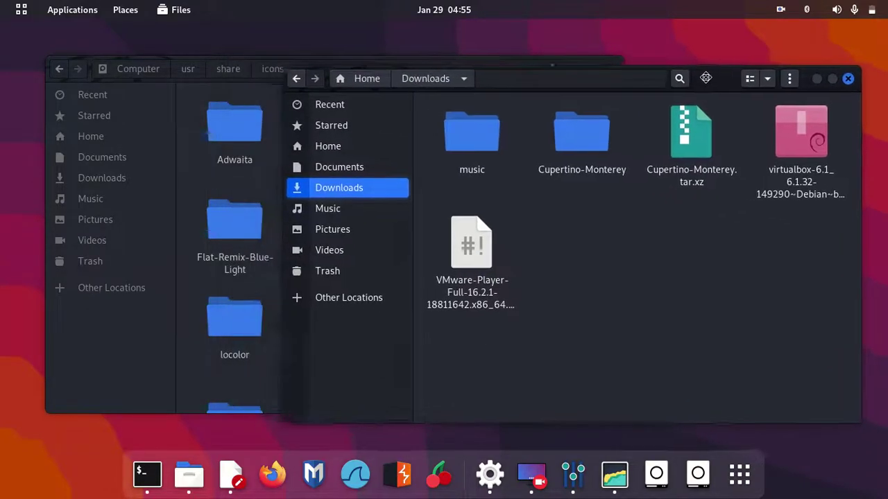
pyautogui.click(300, 191)
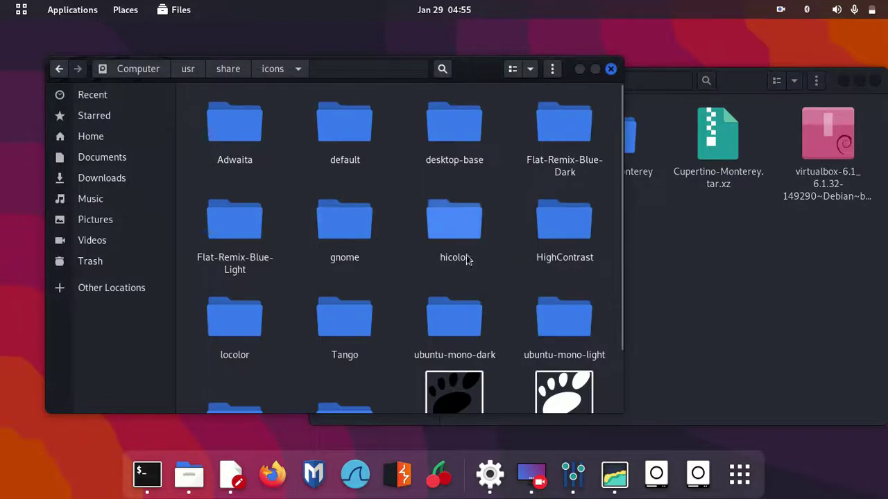
pyautogui.scroll(-2, 307, 315)
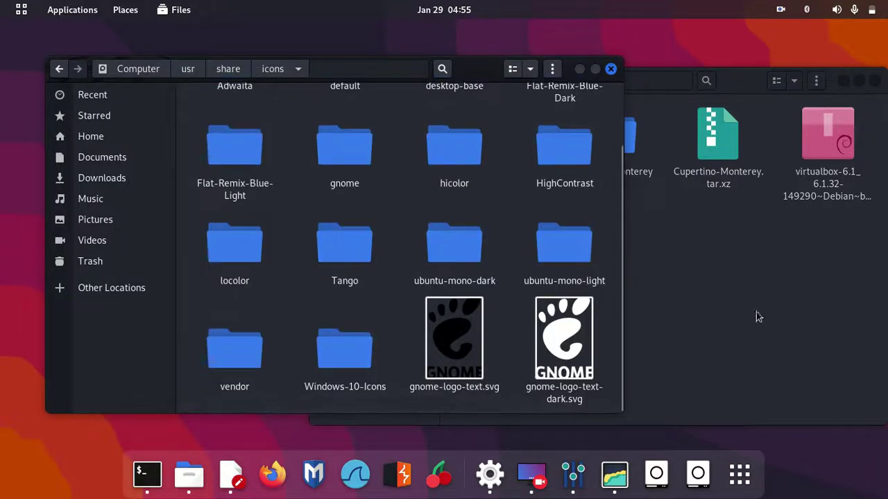
# Move the extracted Cupertino-Monterey folder from Downloads into /usr/share/icons
pyautogui.click(654, 257)
pyautogui.click(619, 151)
pyautogui.moveTo(619, 150); pyautogui.dragTo(290, 301)
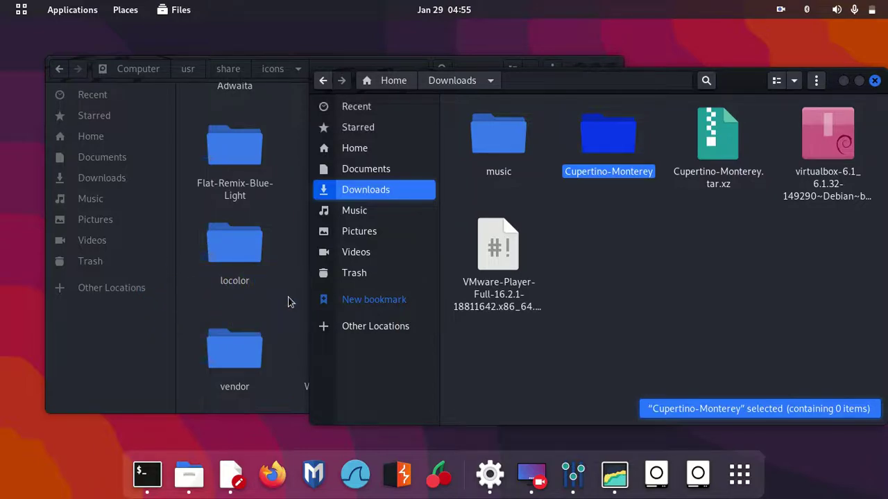
pyautogui.click(290, 301)
# Look through /usr/share/icons for the Cupertino-Monterey folder and select it
pyautogui.scroll(-3, 289, 299)
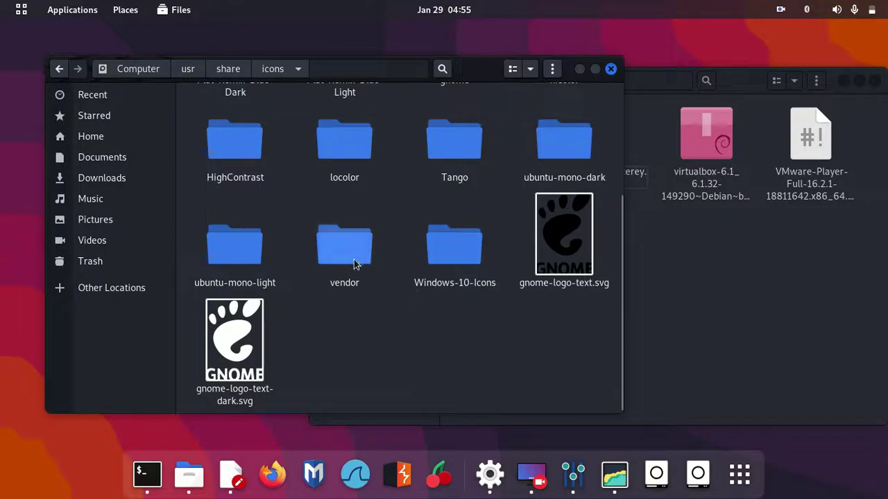
pyautogui.scroll(1, 264, 233)
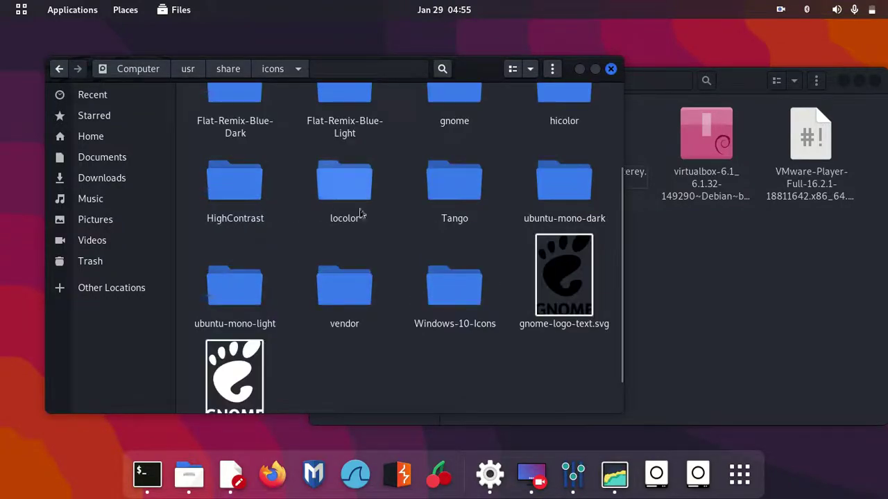
pyautogui.scroll(1, 538, 225)
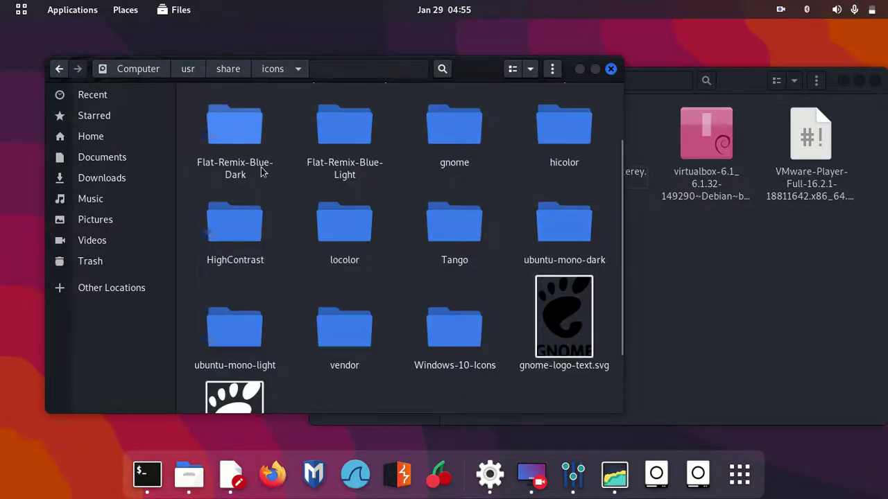
pyautogui.scroll(2, 235, 177)
pyautogui.click(356, 143)
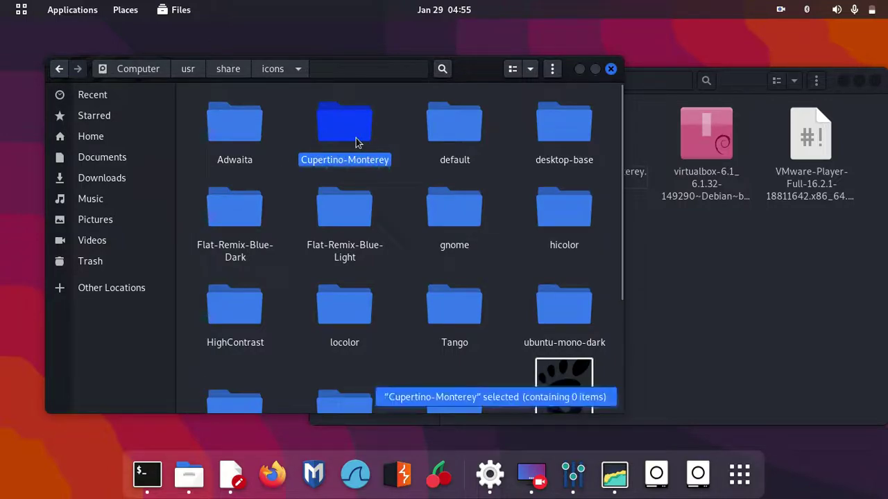
# Close the Files windows showing /usr/share/icons and Downloads
pyautogui.moveTo(484, 81); pyautogui.dragTo(437, 78)
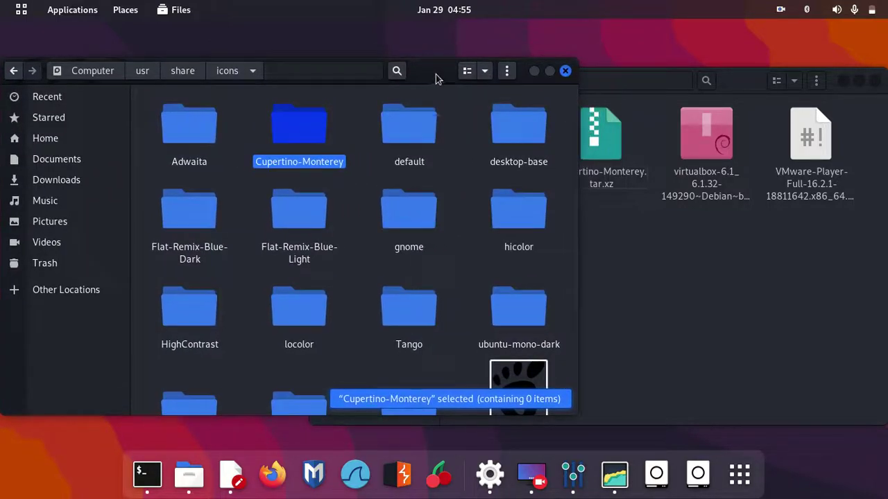
pyautogui.click(566, 72)
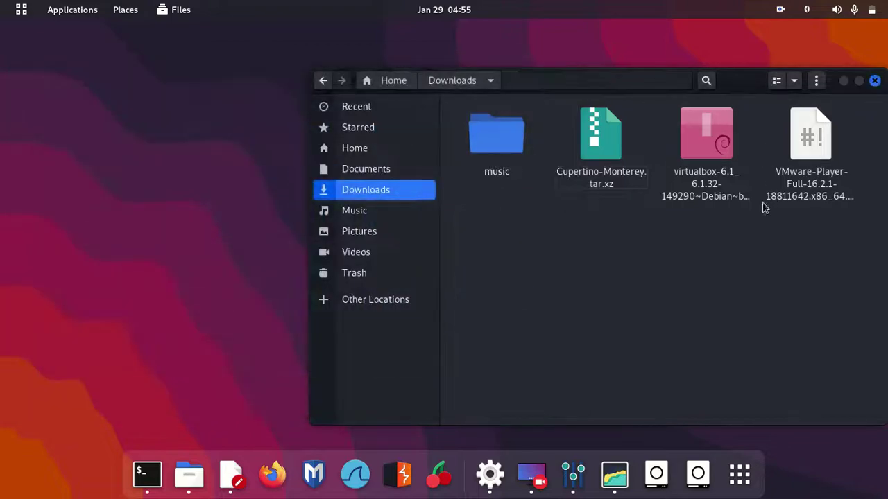
pyautogui.click(610, 177)
pyautogui.rightClick(613, 166)
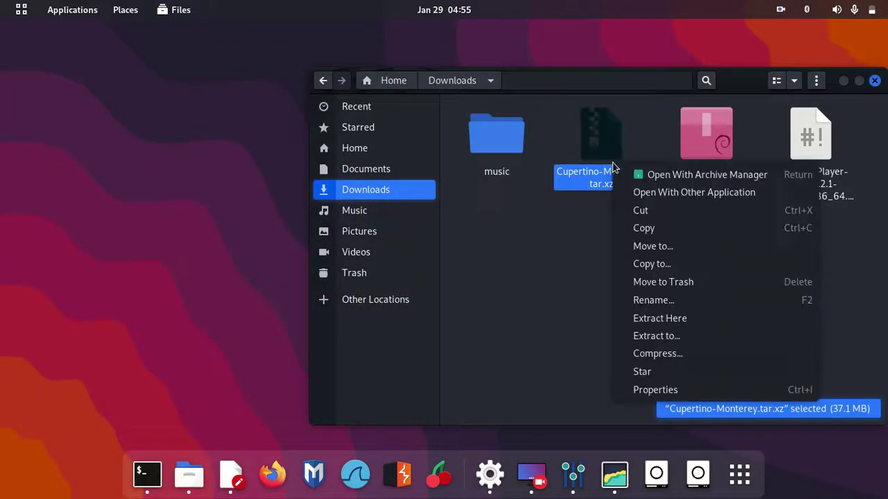
pyautogui.click(519, 332)
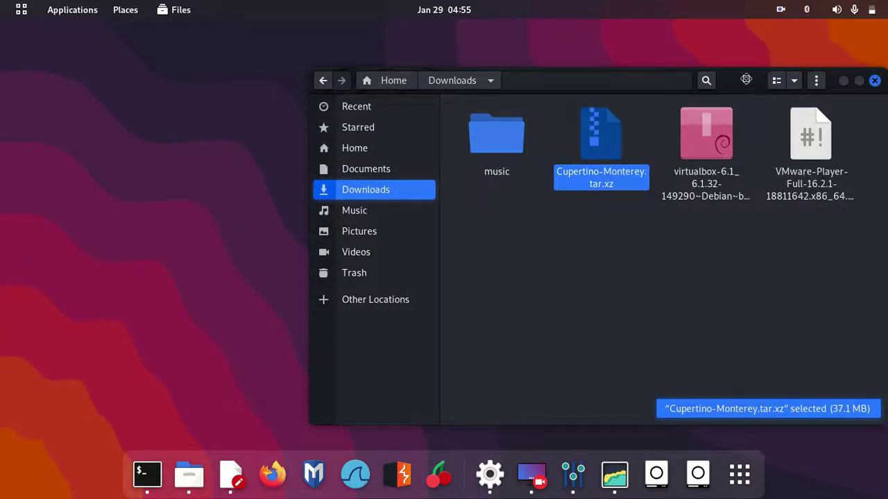
pyautogui.moveTo(747, 79); pyautogui.dragTo(414, 84)
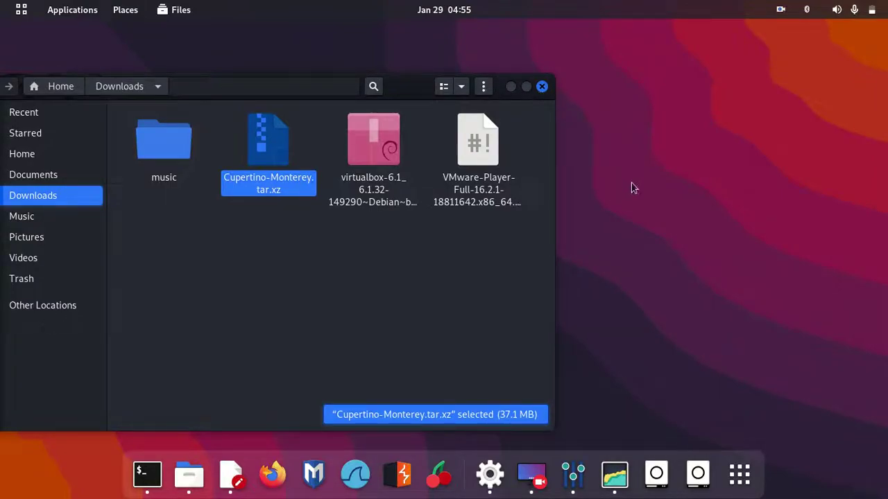
pyautogui.click(542, 88)
# Minimize the Task Manager window and close the open Tweaks window
pyautogui.click(614, 474)
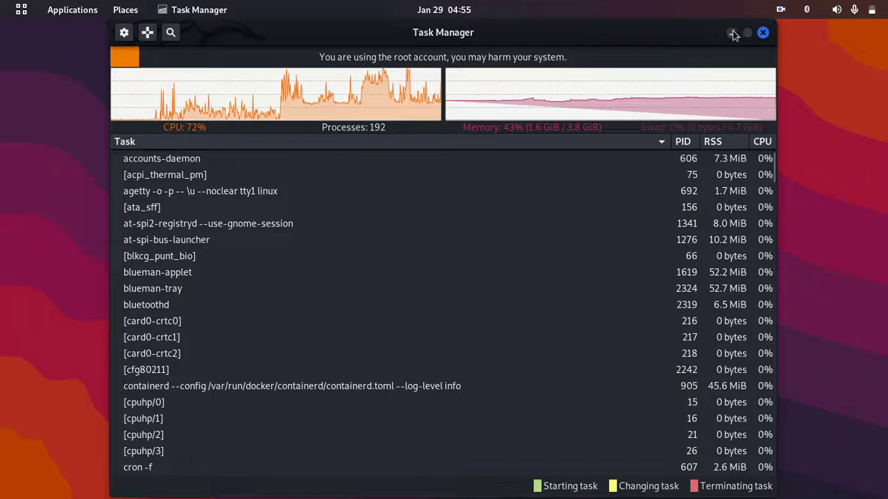
pyautogui.click(732, 33)
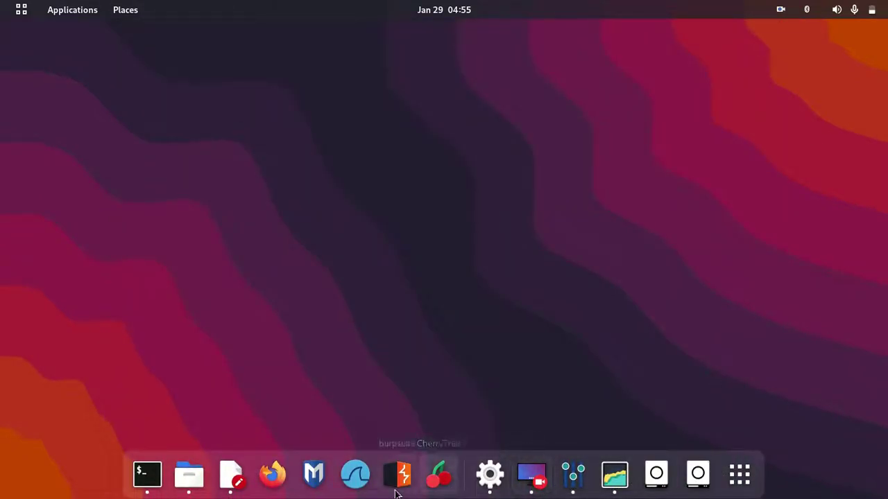
pyautogui.click(490, 474)
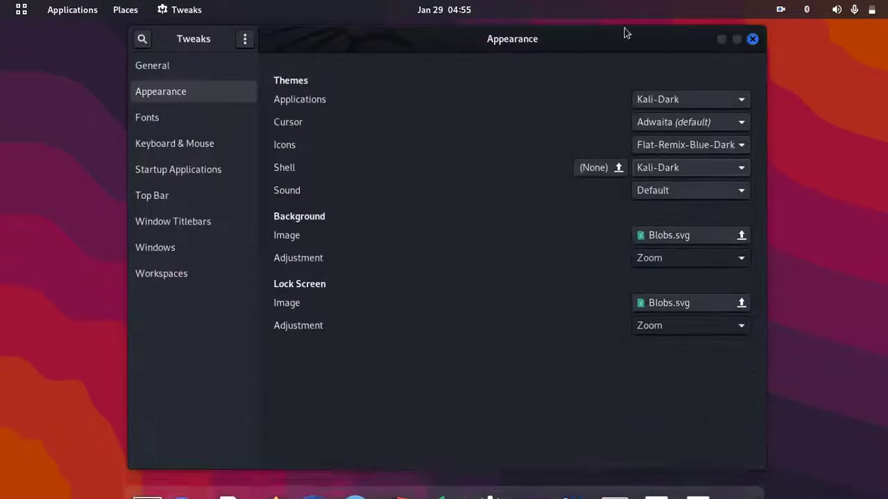
pyautogui.click(752, 38)
# Add the line "step 3: Open tweaks app and set the themes and Icons" to the Text Editor notes and minimize them
pyautogui.click(251, 477)
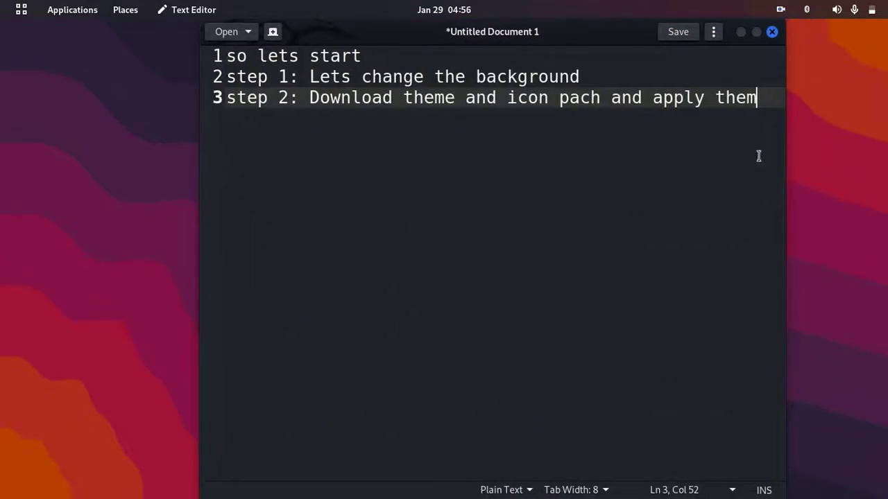
pyautogui.press('Return')
pyautogui.write('s')
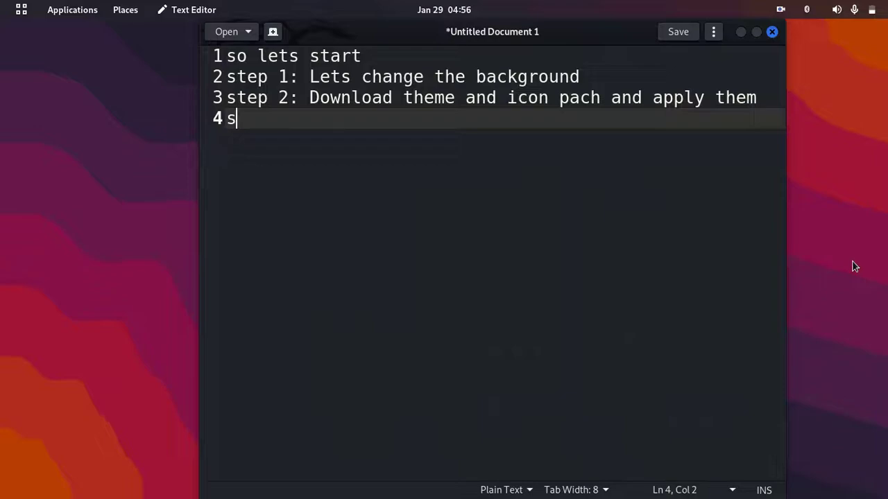
pyautogui.write('tep 3')
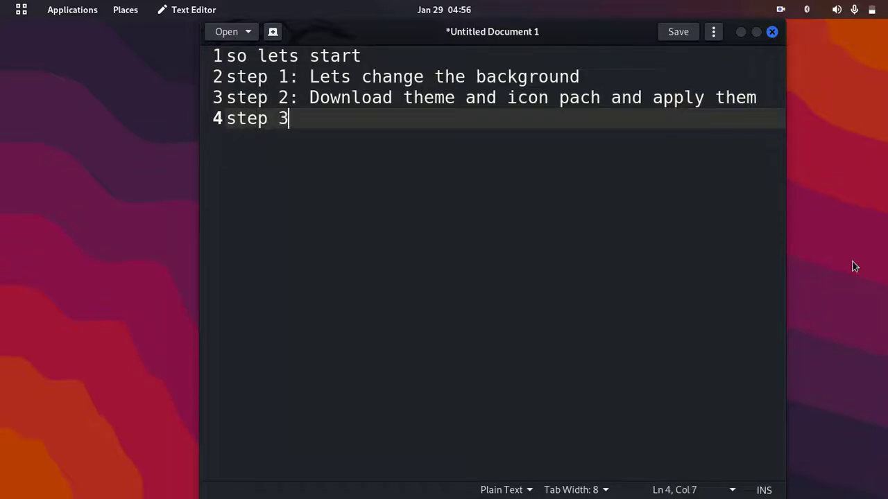
pyautogui.write(': O')
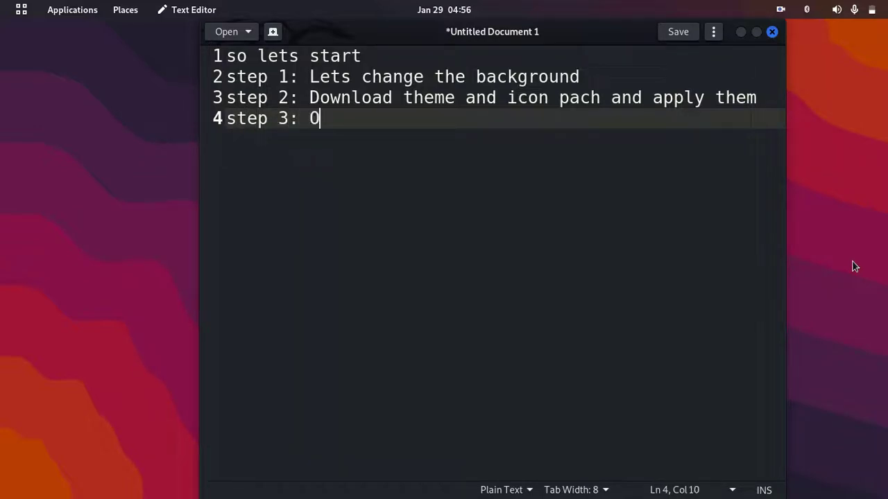
pyautogui.write('pen twea')
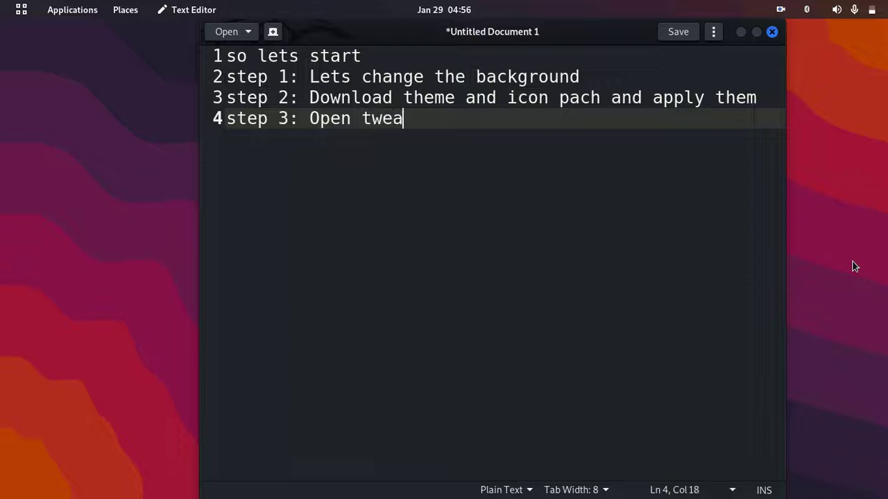
pyautogui.write('ks app and')
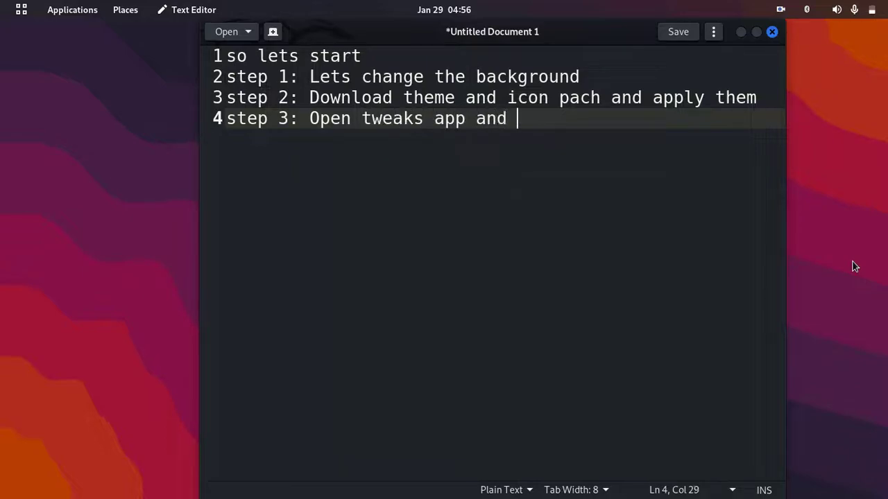
pyautogui.write(' set the ')
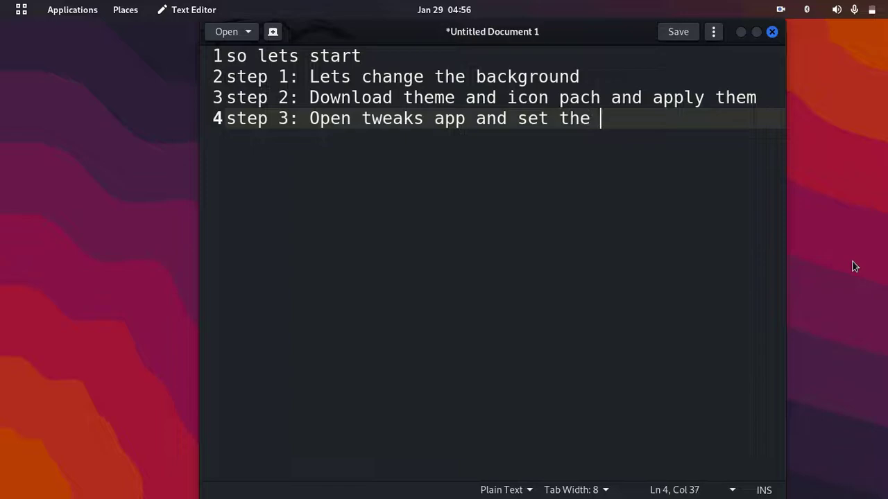
pyautogui.write('themes a')
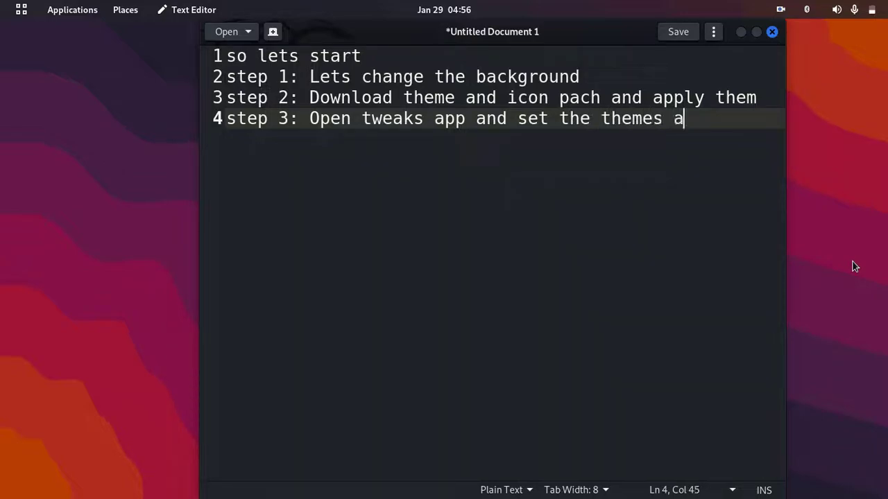
pyautogui.write('nd Icons')
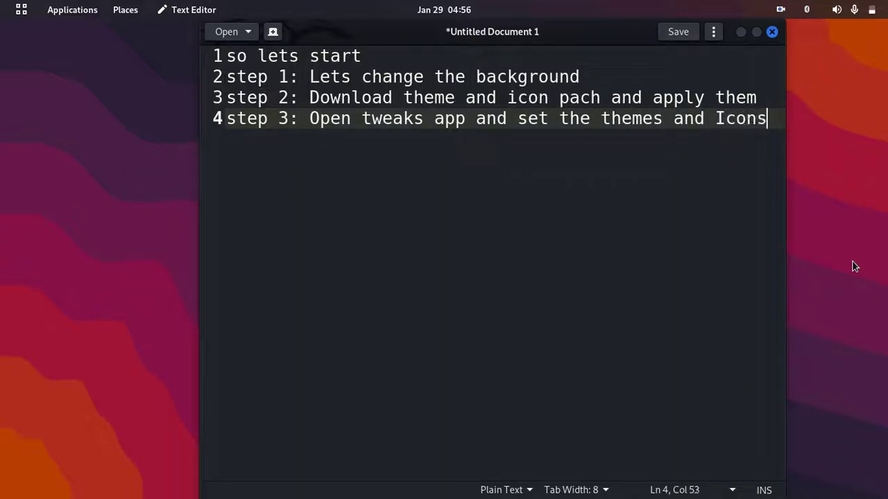
pyautogui.click(741, 33)
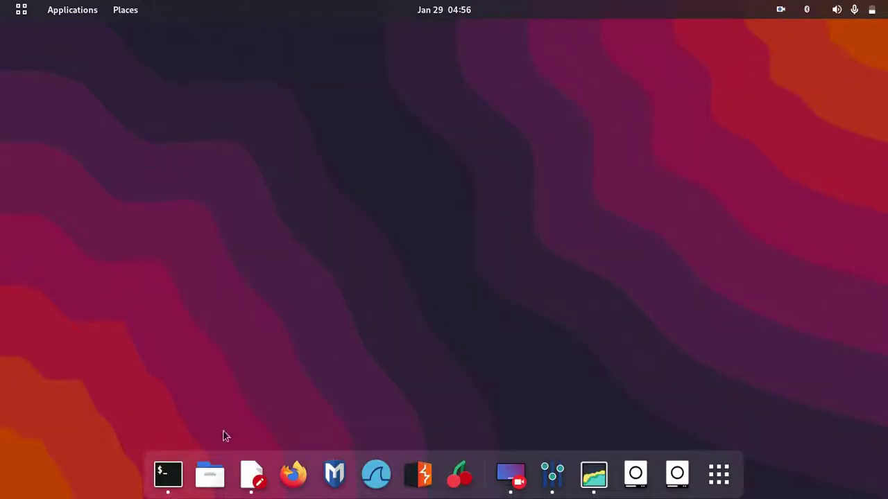
# Bring up the running Terminal window and close it
pyautogui.click(168, 474)
pyautogui.moveTo(335, 109); pyautogui.dragTo(539, 70)
pyautogui.click(704, 89)
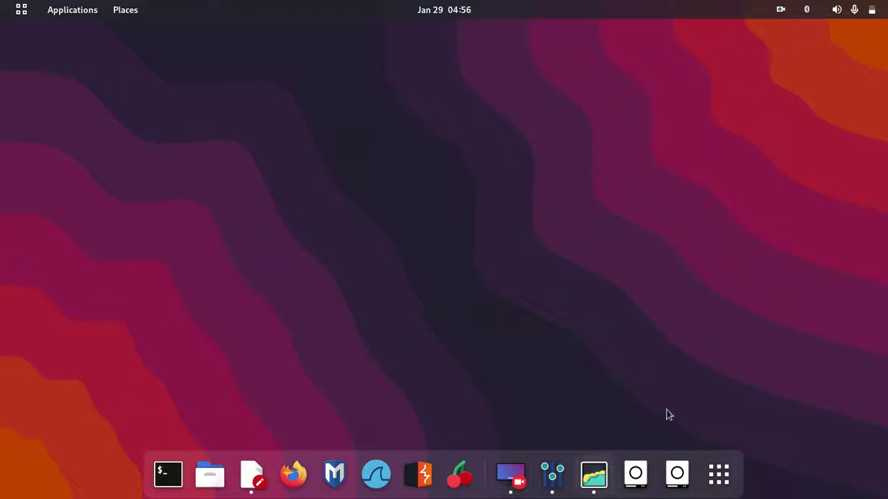
# Open the Appearance settings in Tweaks and set the Applications theme to WhiteSur-dark
pyautogui.press('super')
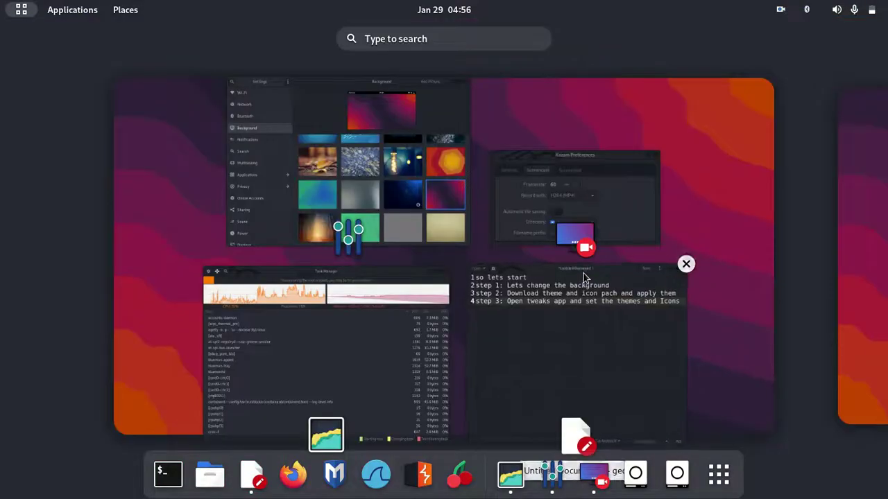
pyautogui.write('tweaks')
pyautogui.press('Return')
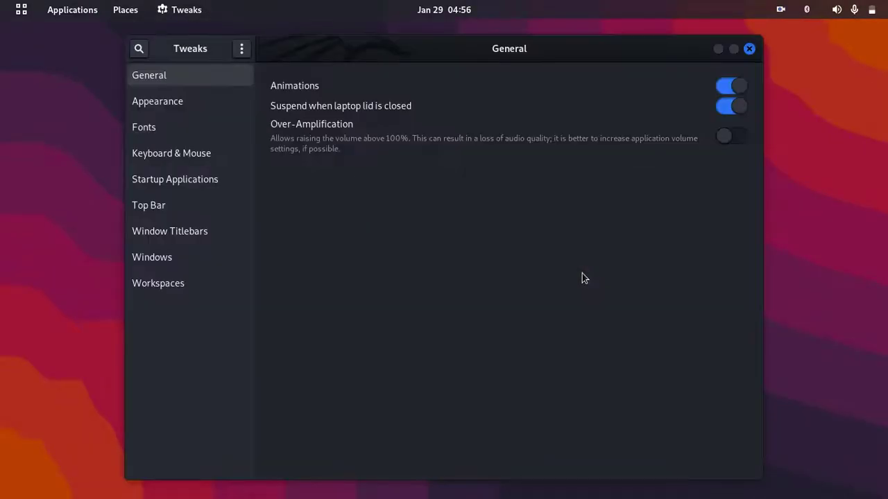
pyautogui.click(157, 97)
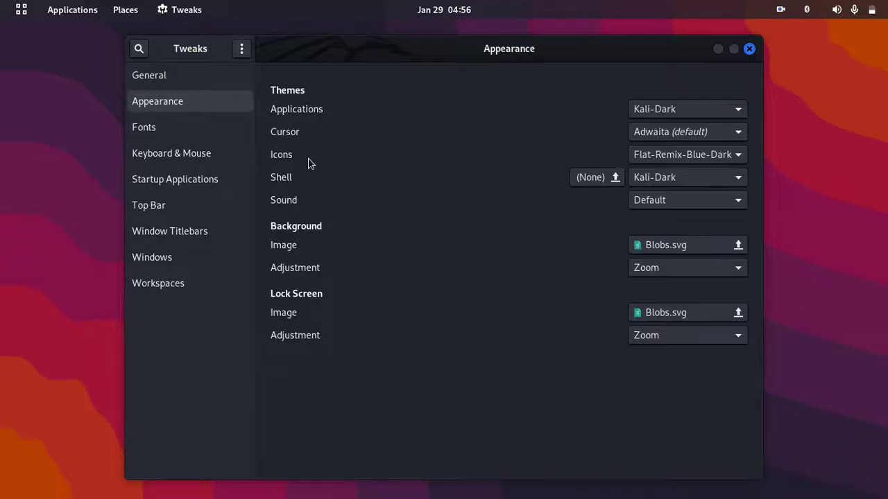
pyautogui.click(692, 114)
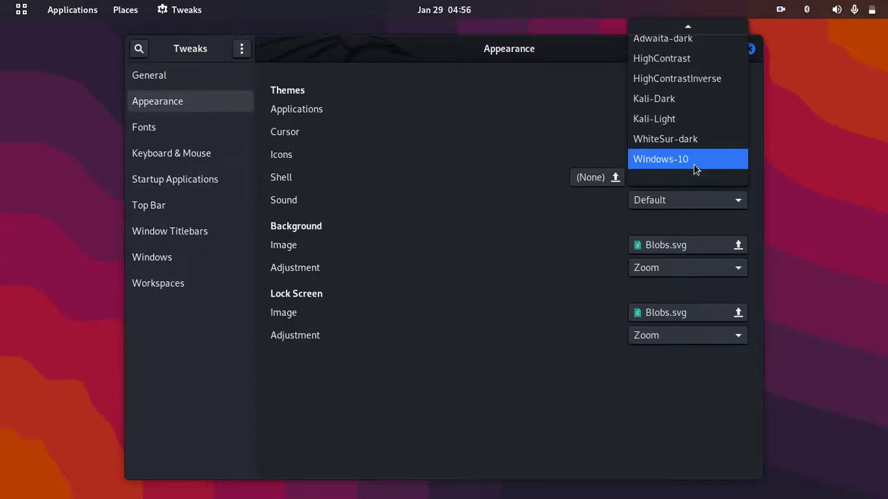
pyautogui.click(694, 143)
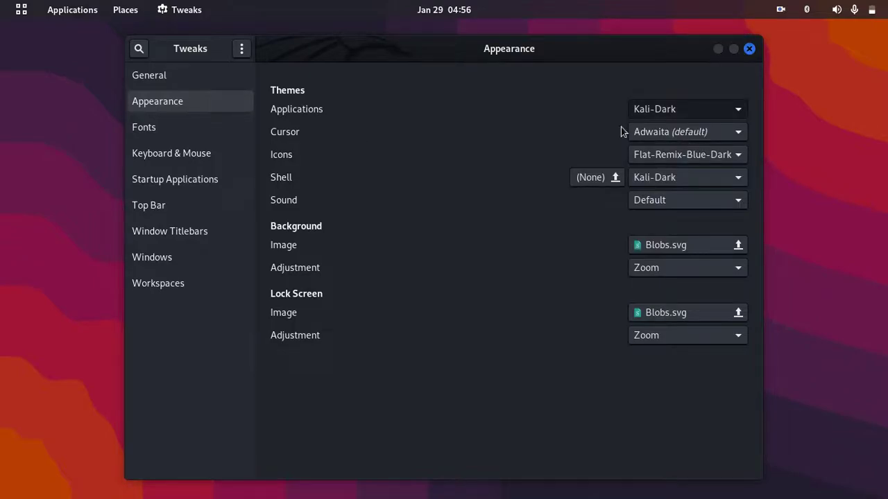
# Look through the themes offered for Cursor, Applications and Icons in the Appearance settings
pyautogui.click(687, 137)
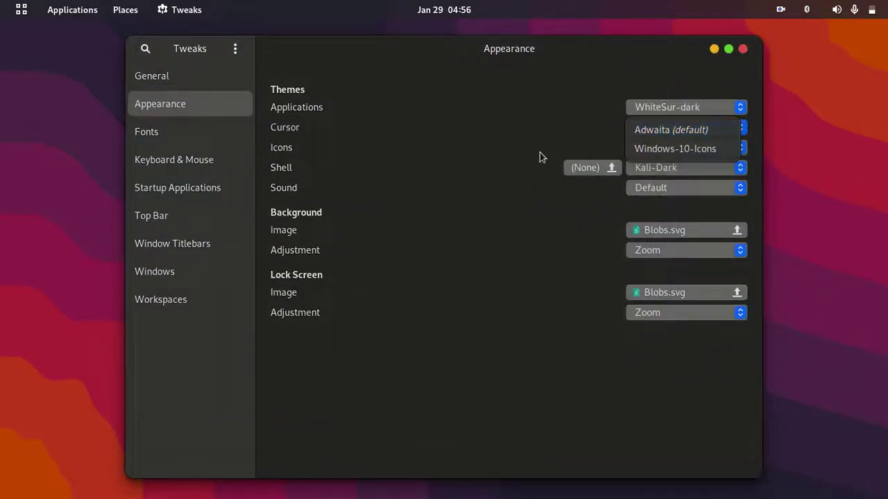
pyautogui.click(659, 132)
pyautogui.click(666, 131)
pyautogui.click(563, 143)
pyautogui.click(690, 107)
pyautogui.click(697, 113)
pyautogui.click(698, 108)
pyautogui.moveTo(696, 25)
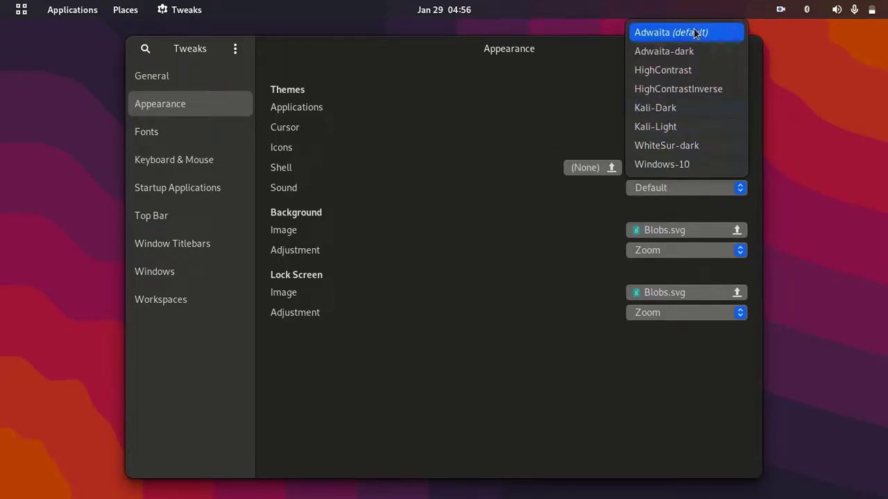
pyautogui.click(507, 136)
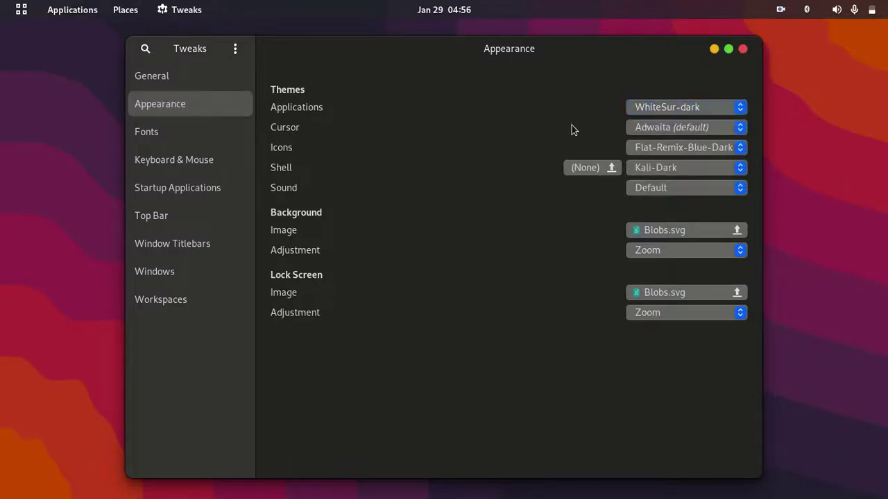
pyautogui.click(661, 151)
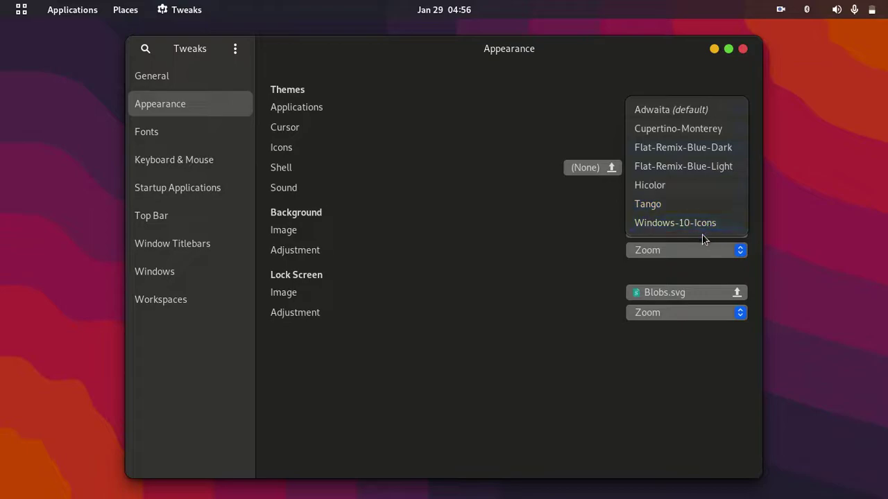
pyautogui.click(530, 248)
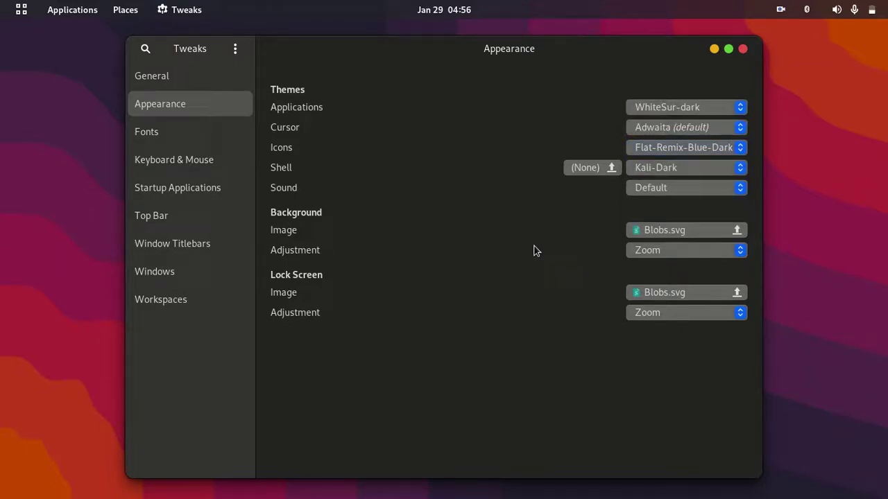
# Set the Shell theme to WhiteSur-dark and minimize Tweaks
pyautogui.click(662, 192)
pyautogui.click(662, 192)
pyautogui.click(672, 173)
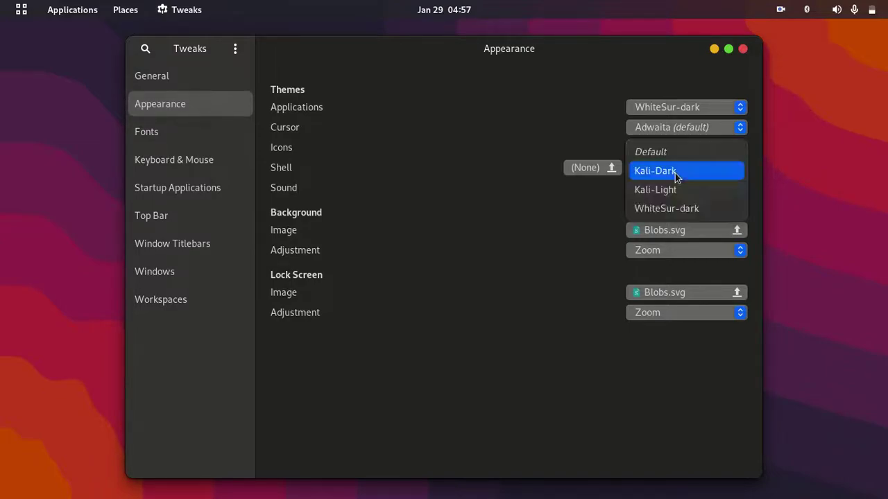
pyautogui.click(704, 208)
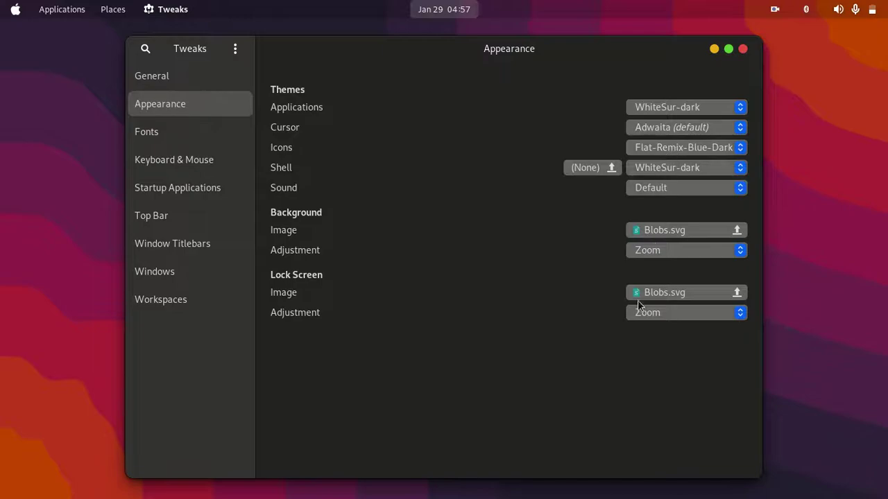
pyautogui.click(714, 50)
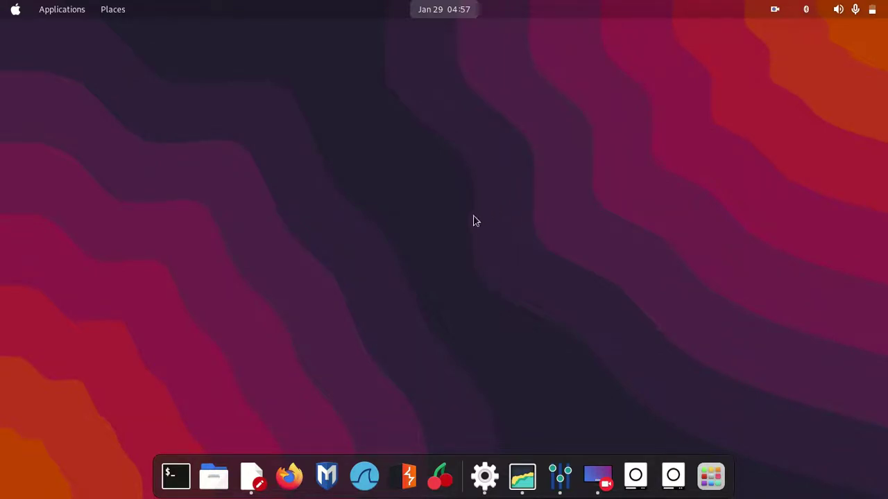
# Open a Terminal window to examine the new theme's window styling, move it to mid-screen and close it
pyautogui.moveTo(886, 159); pyautogui.dragTo(113, 486)
pyautogui.click(179, 472)
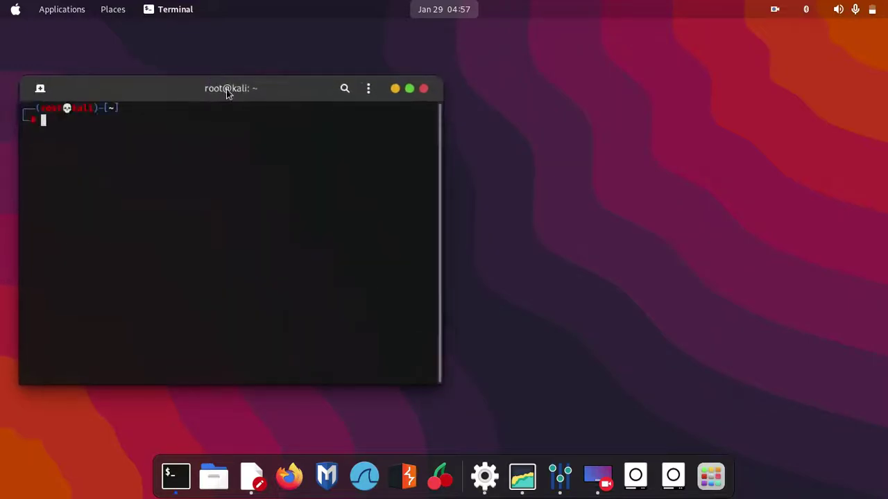
pyautogui.moveTo(227, 93); pyautogui.dragTo(431, 92)
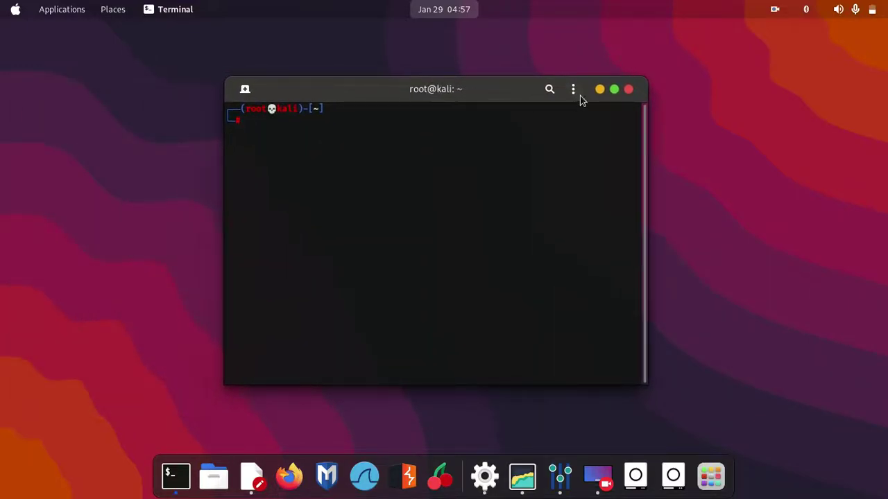
pyautogui.click(629, 92)
pyautogui.moveTo(790, 45); pyautogui.dragTo(417, 328)
pyautogui.moveTo(93, 387); pyautogui.dragTo(519, 316)
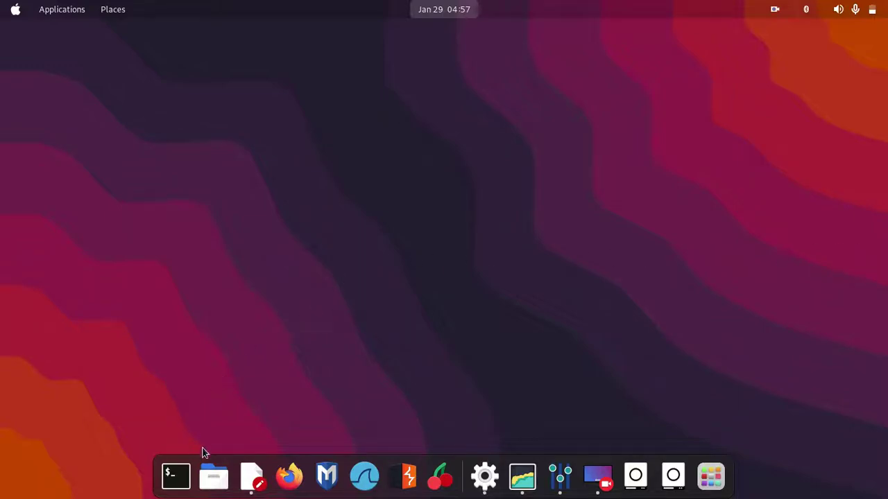
# Examine the Text Editor window's styling, minimize it, and look through the pages of the application grid to check the new icons
pyautogui.click(251, 476)
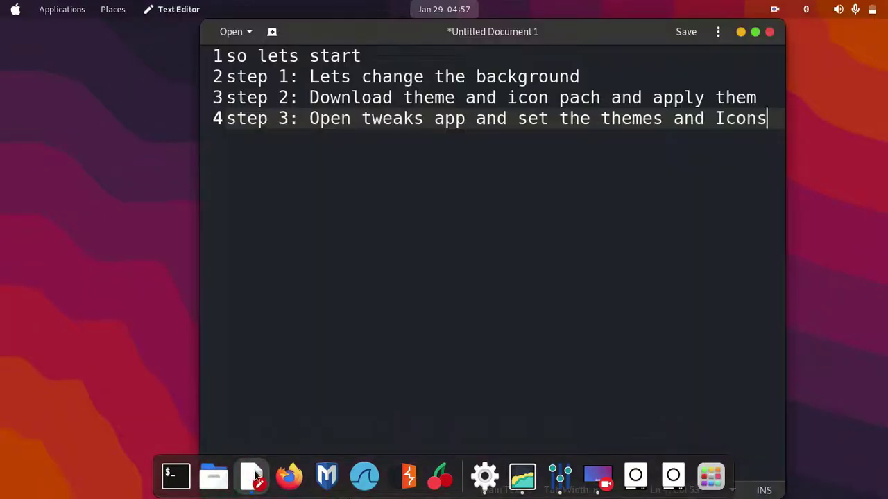
pyautogui.click(741, 32)
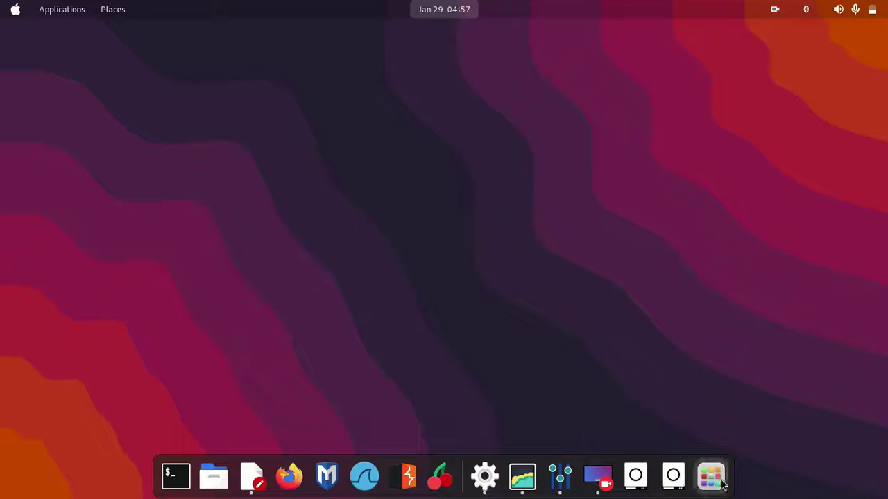
pyautogui.press('super+a')
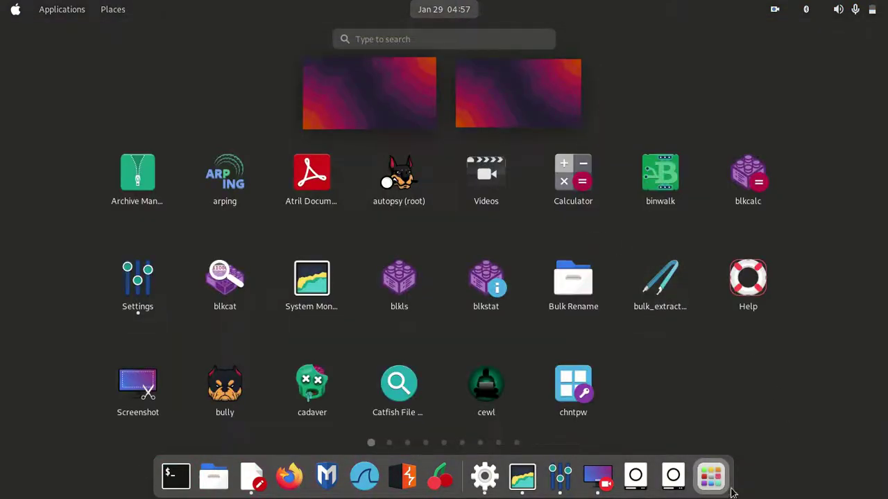
pyautogui.click(711, 478)
pyautogui.click(711, 477)
pyautogui.scroll(-1, 66, 167)
pyautogui.scroll(1, 68, 168)
pyautogui.scroll(-4, 75, 176)
pyautogui.scroll(-4, 80, 179)
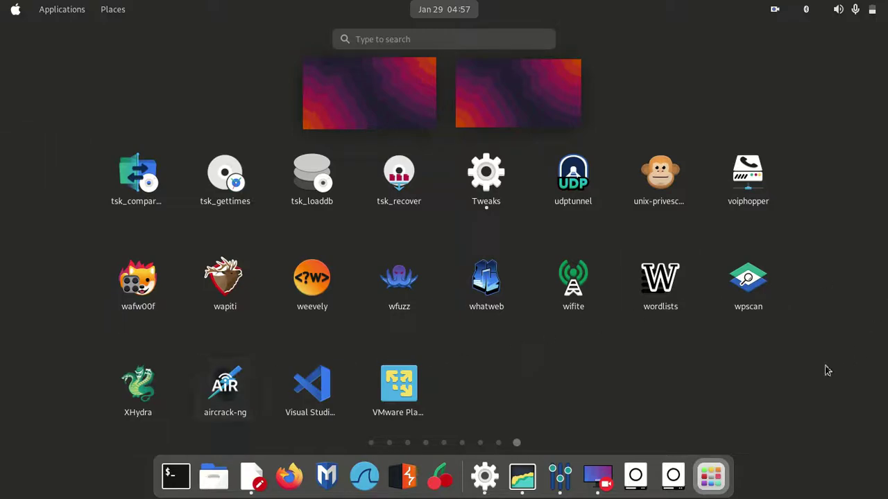
pyautogui.click(711, 477)
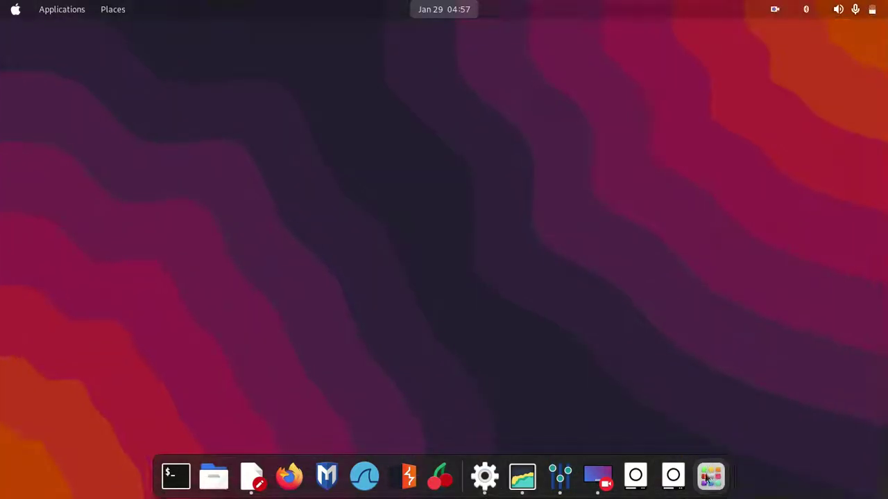
pyautogui.click(711, 479)
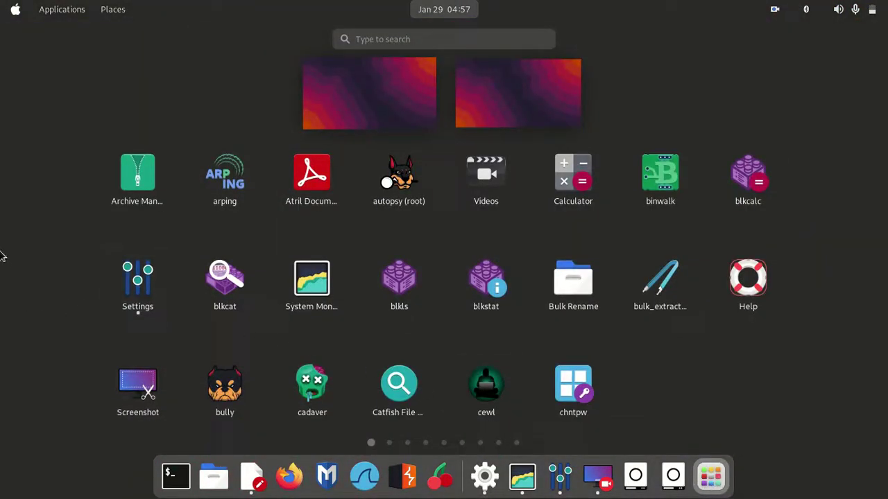
pyautogui.click(137, 310)
pyautogui.click(721, 479)
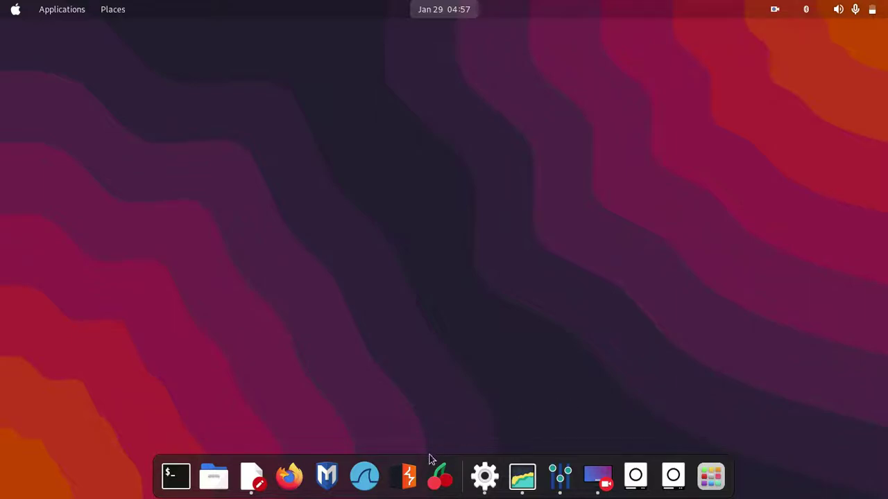
# Open a Terminal window, move it to mid-screen and enter the command cd /usr/share/themes without running it
pyautogui.click(181, 465)
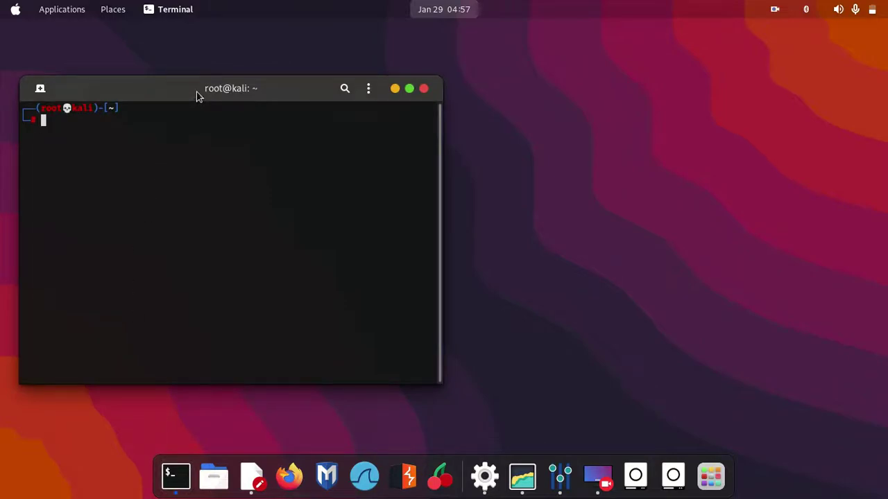
pyautogui.moveTo(199, 95); pyautogui.dragTo(385, 97)
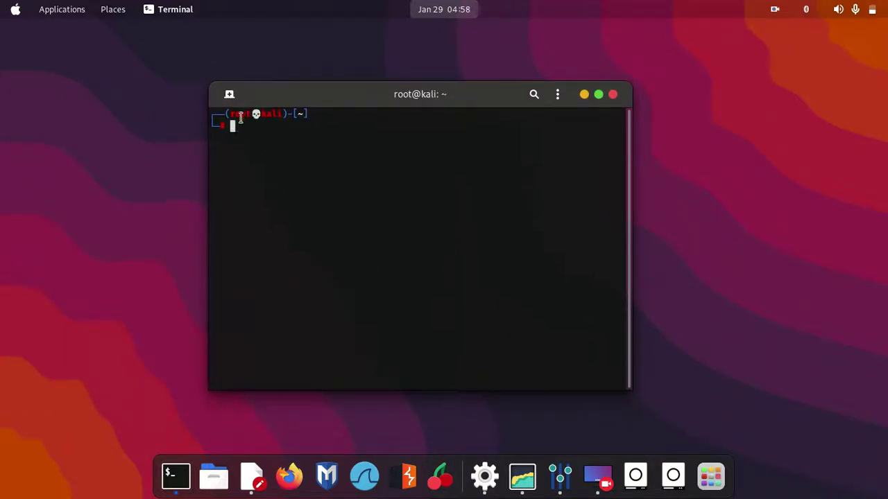
pyautogui.write('cd')
pyautogui.hotkey('ctrl', 'u')
pyautogui.write('cd /us')
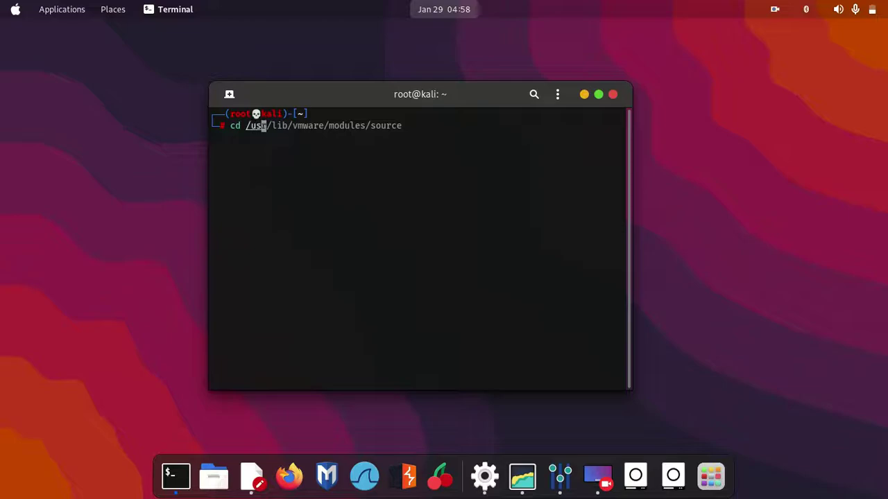
pyautogui.write('r/share/themes')
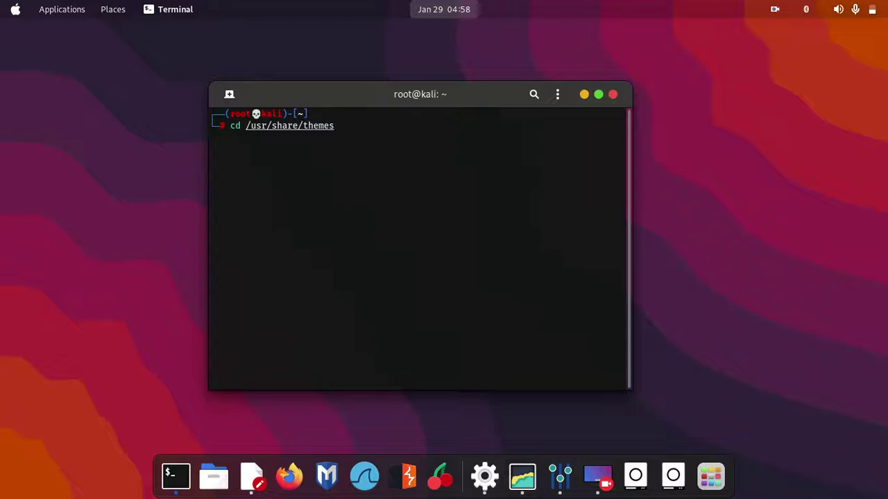
# Change the entered command to open /usr/share/themes and run it
pyautogui.hotkey('ctrl', 'Left')
pyautogui.hotkey('ctrl', 'Left')
pyautogui.press('BackSpace')
pyautogui.press('BackSpace')
pyautogui.write('open')
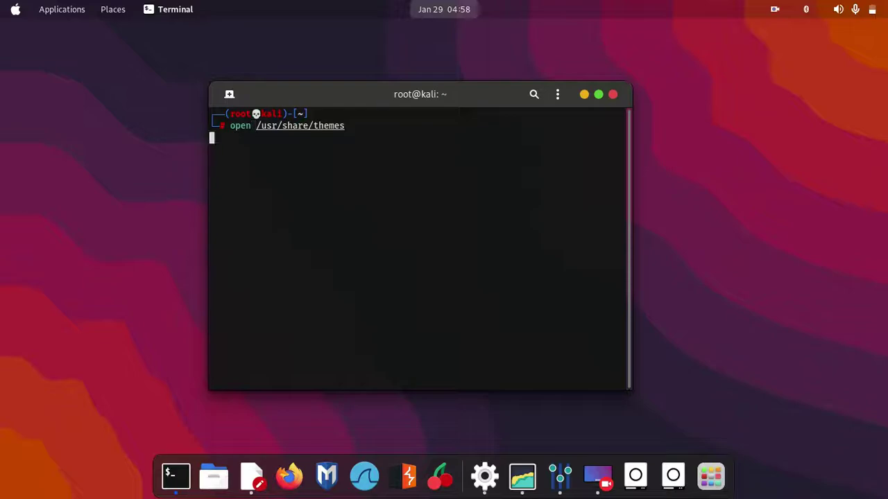
pyautogui.press('Return')
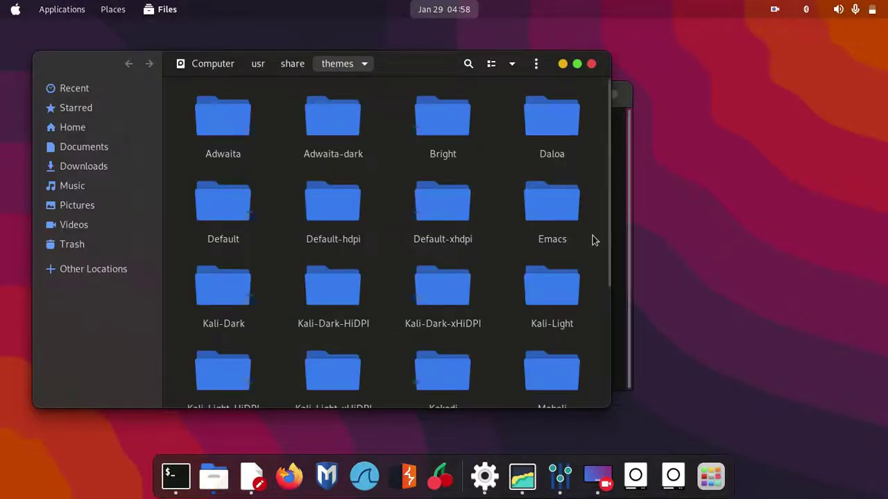
# Look over the themes folder in Files, reposition and close its window, and shift the Terminal window slightly aside
pyautogui.scroll(-3, 593, 236)
pyautogui.moveTo(608, 248); pyautogui.dragTo(567, 73)
pyautogui.moveTo(418, 76); pyautogui.dragTo(528, 84)
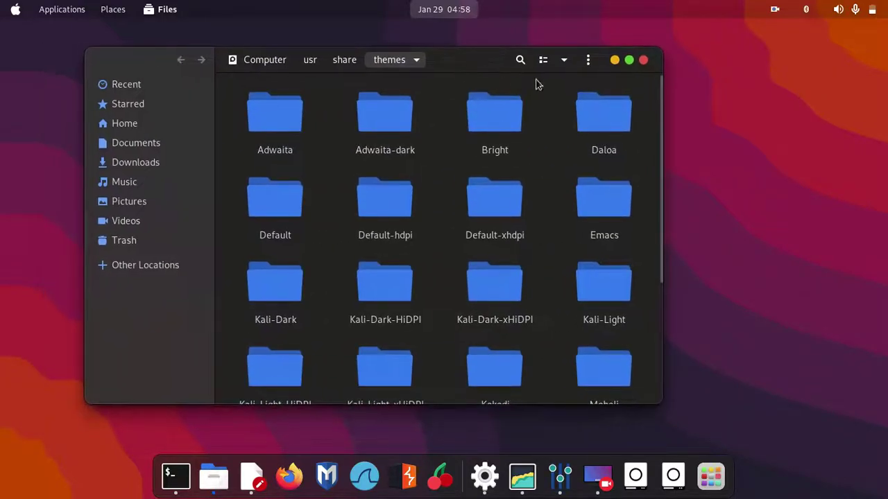
pyautogui.click(643, 63)
pyautogui.moveTo(400, 92); pyautogui.dragTo(479, 83)
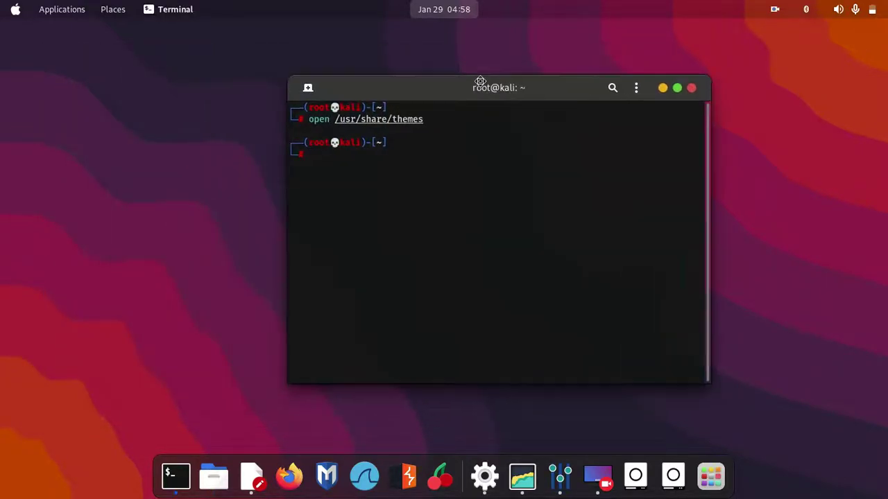
# Bring up the Kazam Preferences window, minimize it, and open Kazam's recording options
pyautogui.click(601, 477)
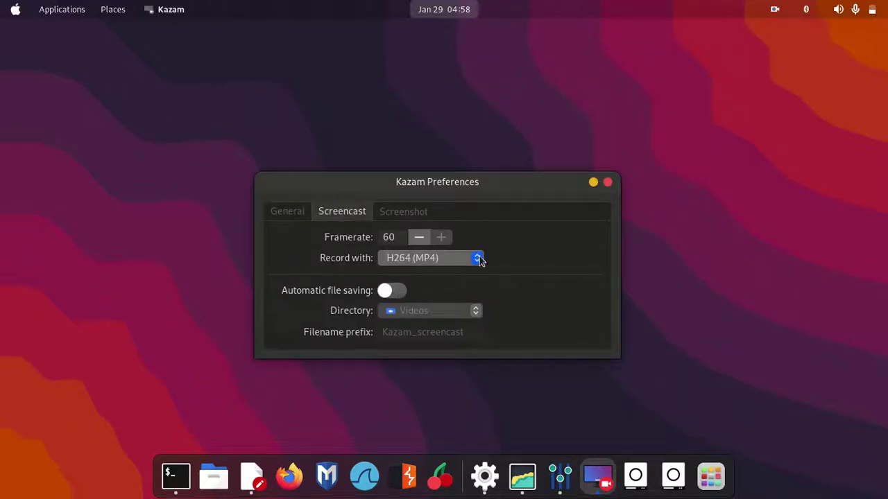
pyautogui.click(594, 183)
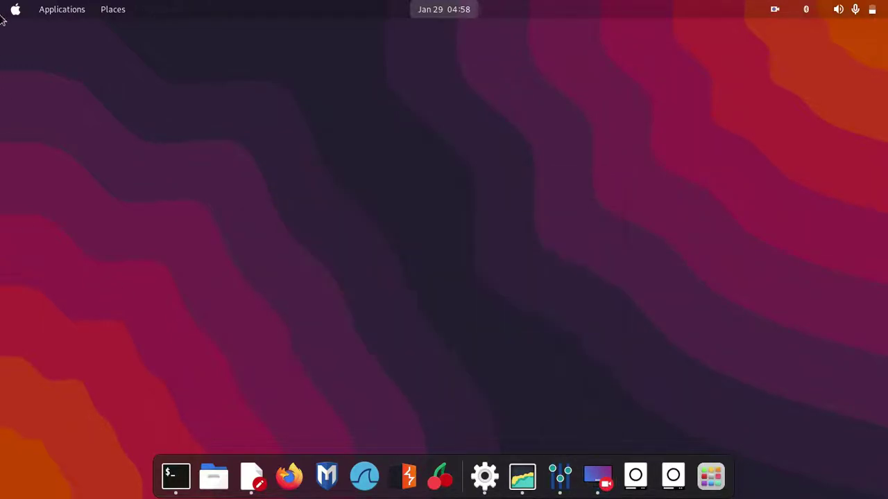
pyautogui.click(774, 9)
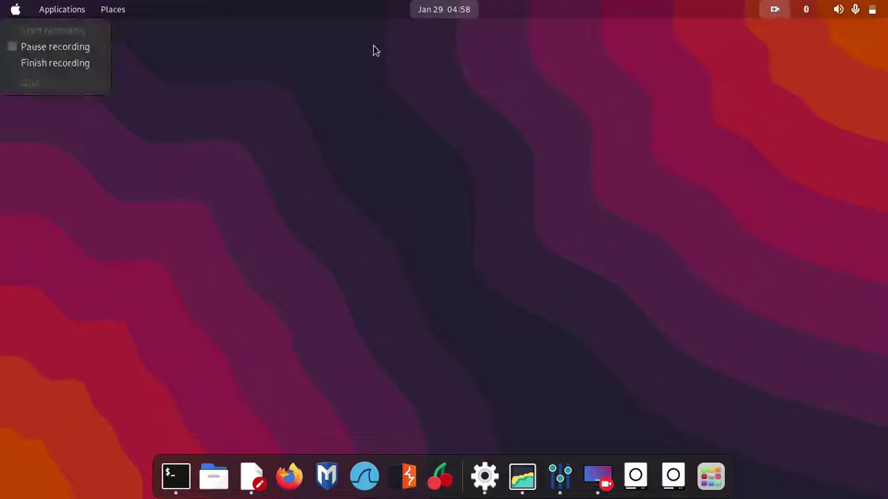